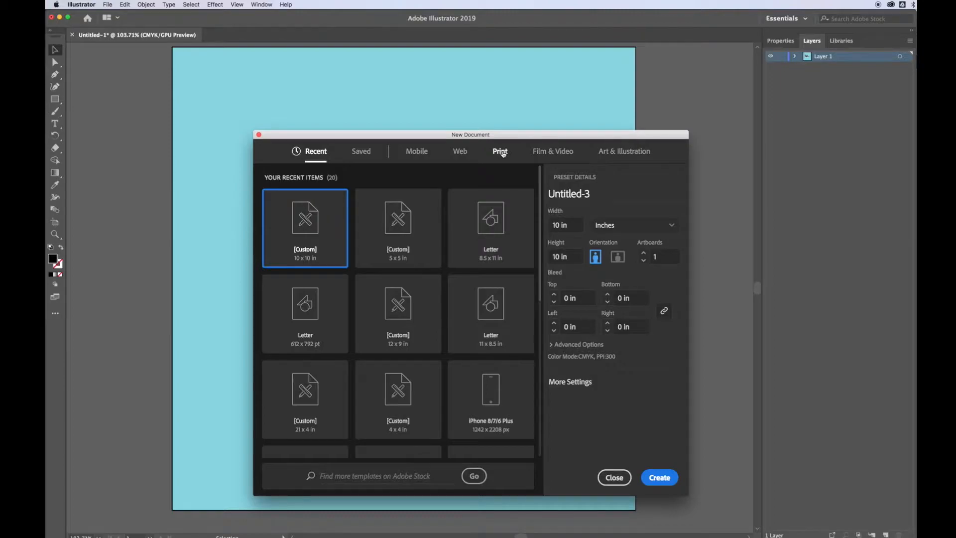
Base the new document on the Letter print preset and set its units to inches
{"action": "left_click", "coordinate": [502, 154]}
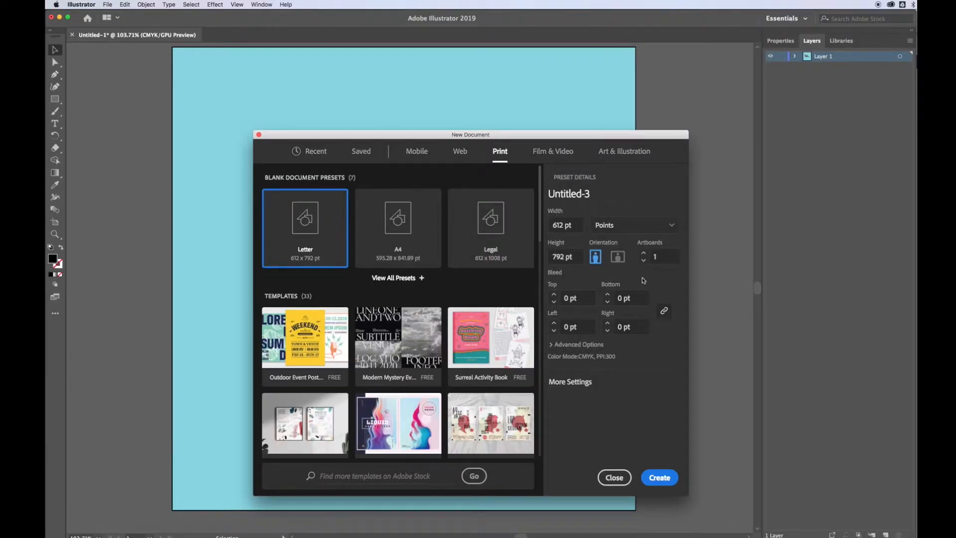
{"action": "left_click", "coordinate": [621, 225]}
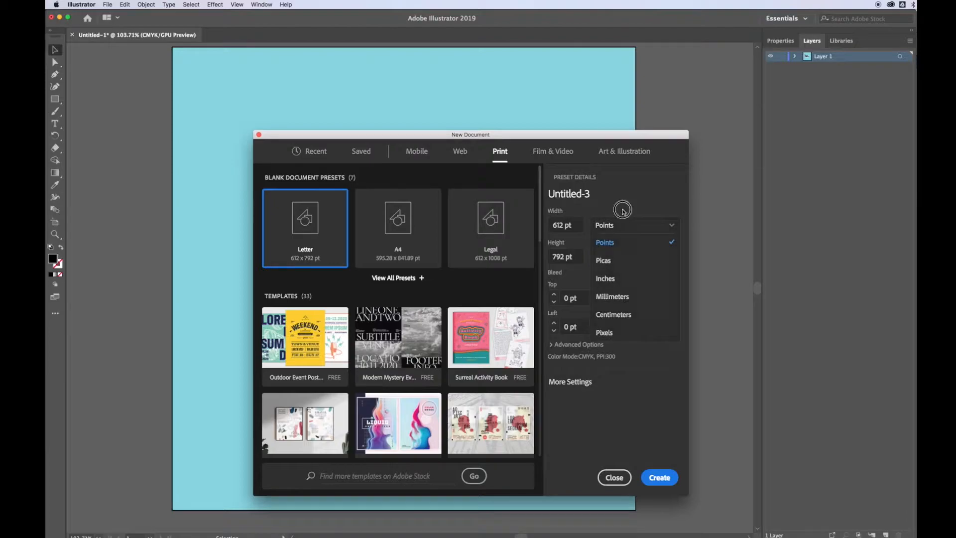
{"action": "left_click", "coordinate": [636, 225]}
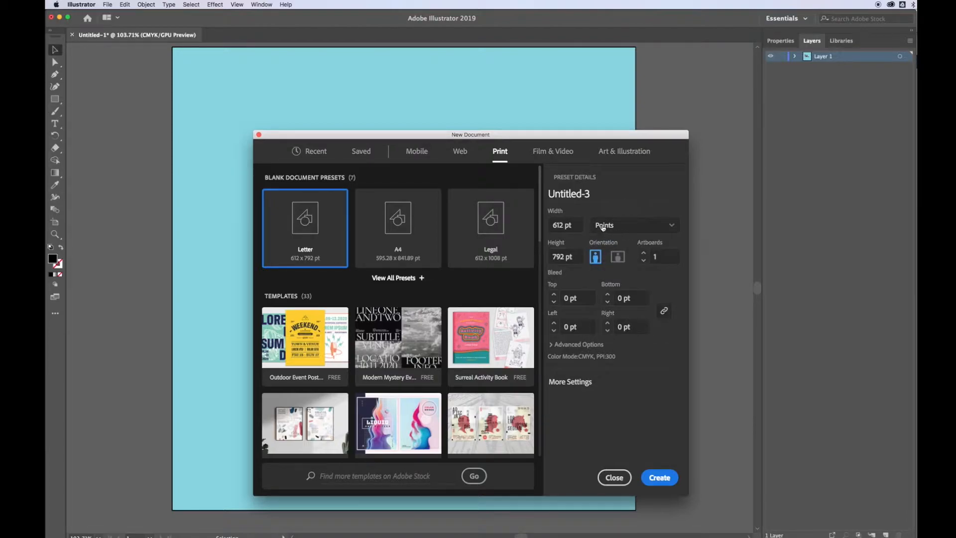
{"action": "left_click", "coordinate": [624, 228]}
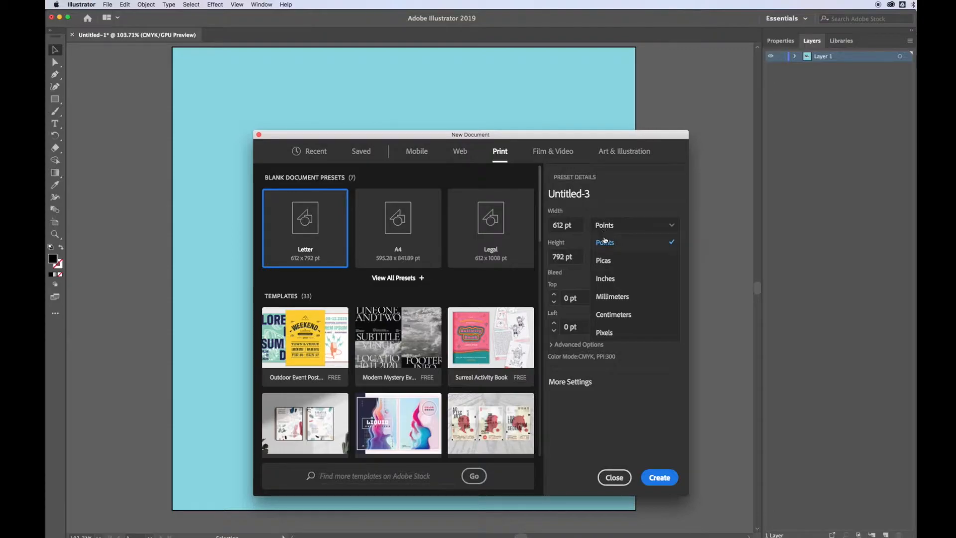
{"action": "left_click", "coordinate": [606, 280]}
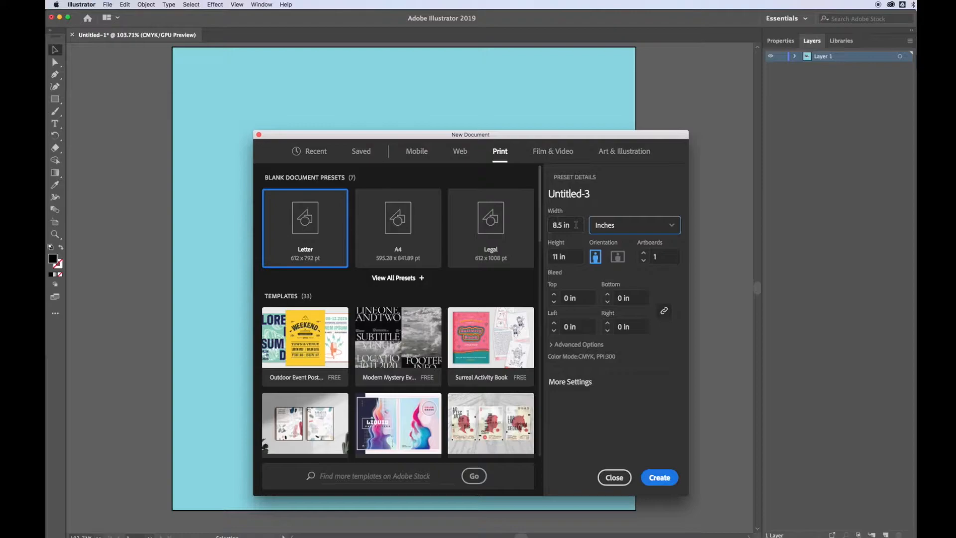
Set the document's width and height to 10 in each and create it
{"action": "left_click_drag", "start_coordinate": [576, 224], "coordinate": [545, 226]}
{"action": "type", "text": "10"}
{"action": "left_click_drag", "start_coordinate": [572, 256], "coordinate": [545, 256]}
{"action": "type", "text": "10"}
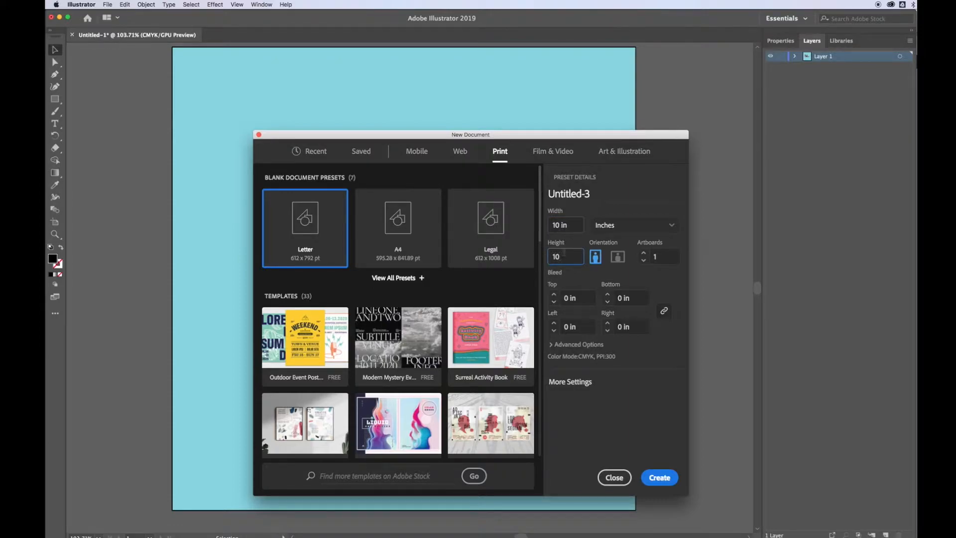
{"action": "left_click", "coordinate": [624, 232]}
{"action": "left_click", "coordinate": [621, 217]}
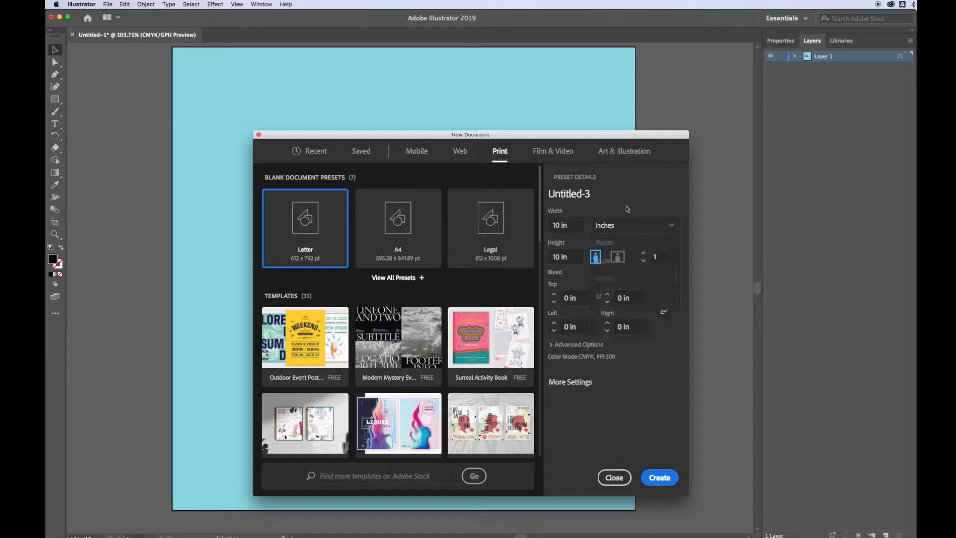
{"action": "left_click", "coordinate": [657, 477]}
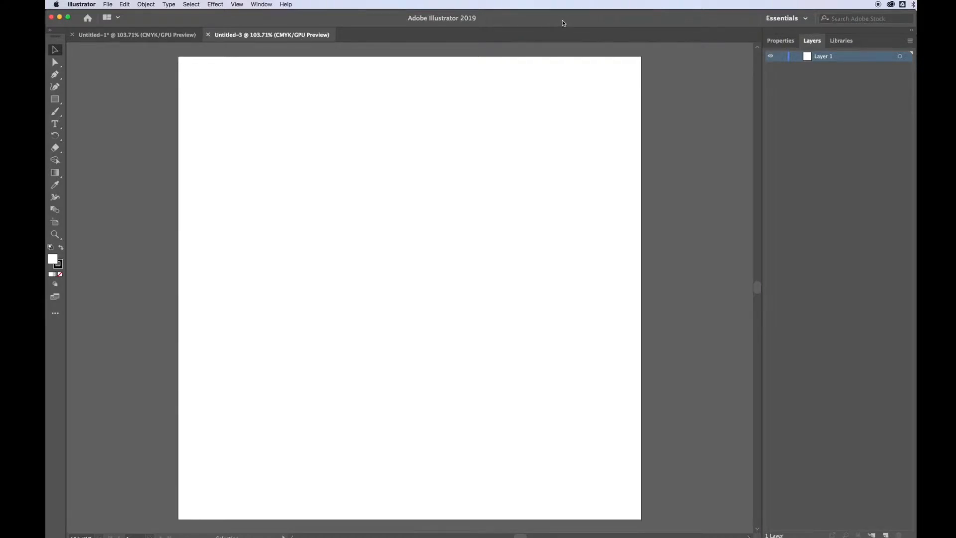
Switch the workspace to Essentials Classic
{"action": "left_click", "coordinate": [806, 20]}
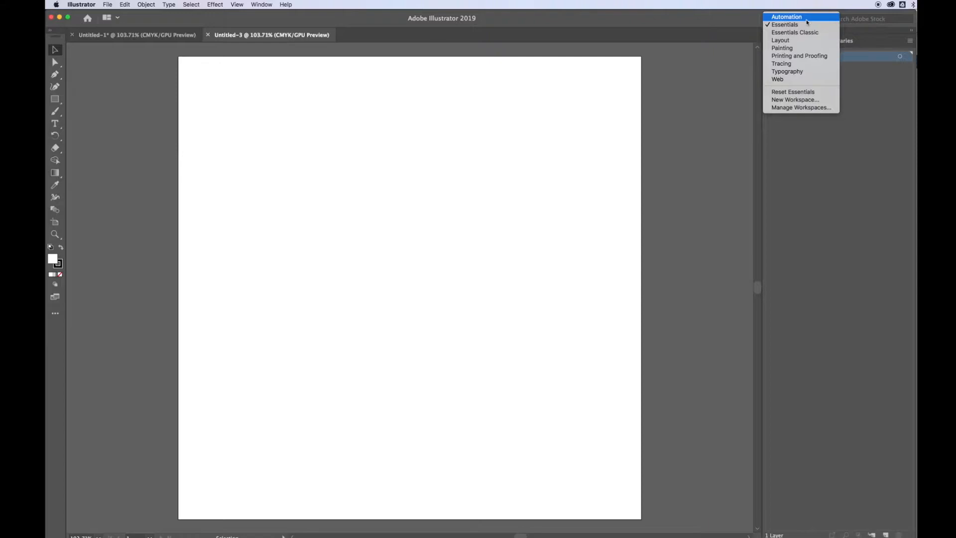
{"action": "left_click", "coordinate": [774, 33]}
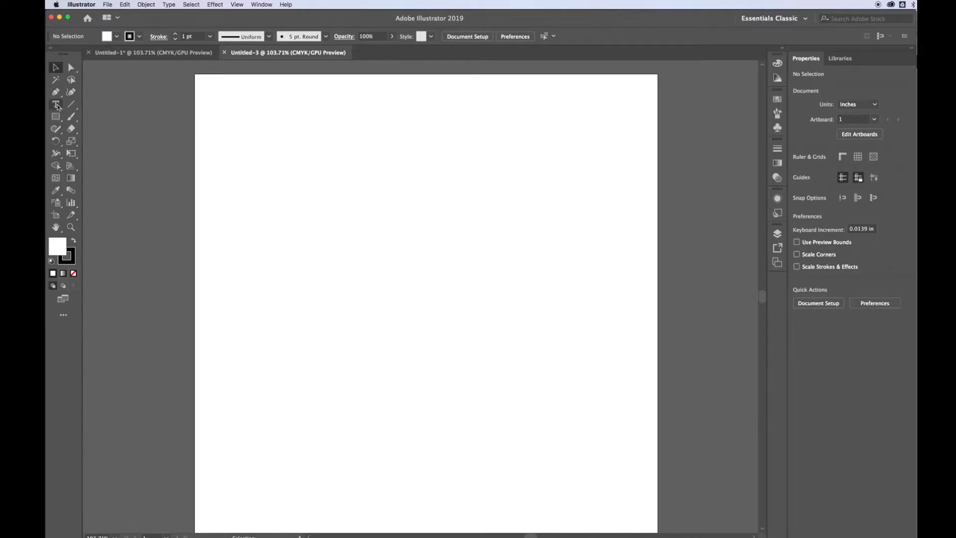
Add a capital J as point text near the artboard's centre and enlarge it to about 147 pt
{"action": "left_click", "coordinate": [56, 105]}
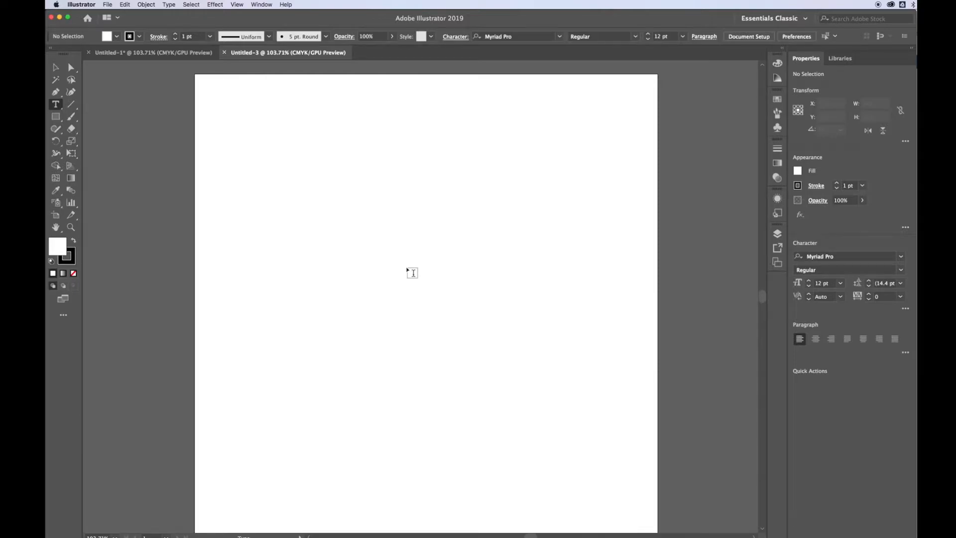
{"action": "left_click", "coordinate": [405, 265]}
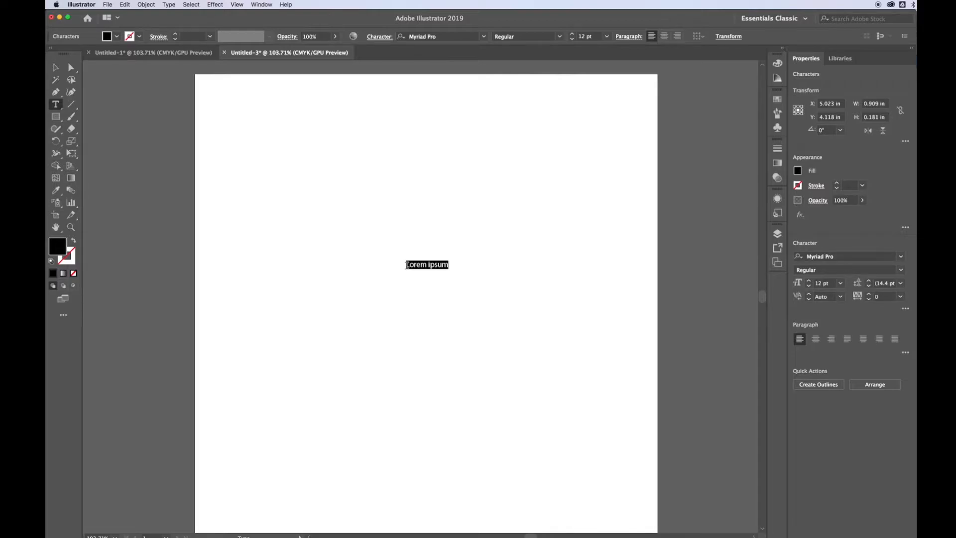
{"action": "key", "text": "BackSpace"}
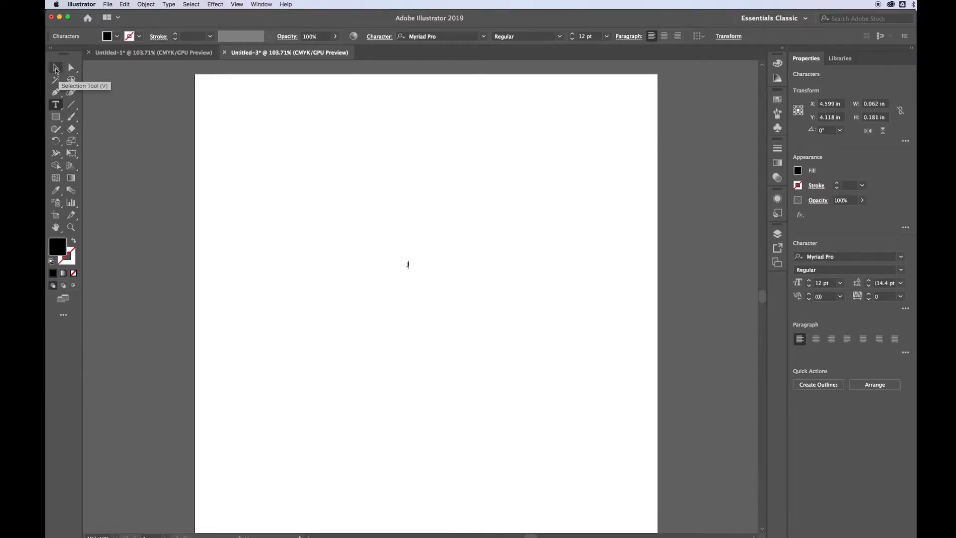
{"action": "left_click", "coordinate": [55, 68]}
{"action": "left_click", "coordinate": [410, 263]}
{"action": "left_click_drag", "start_coordinate": [411, 266], "coordinate": [435, 294]}
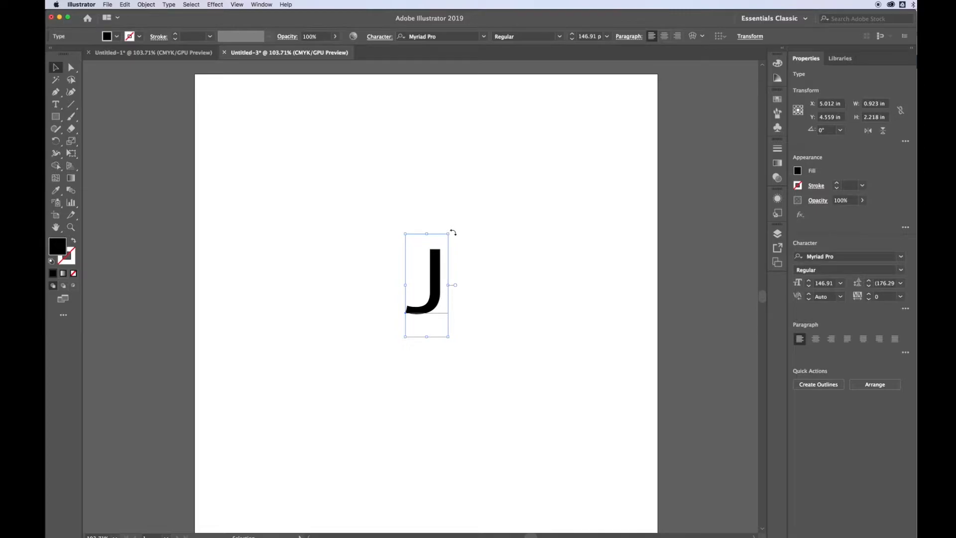
Scale the J down to about 126 pt, tilt it clockwise to about 347.6° and deselect it
{"action": "left_click_drag", "start_coordinate": [452, 231], "coordinate": [446, 292]}
{"action": "left_click_drag", "start_coordinate": [437, 231], "coordinate": [436, 264]}
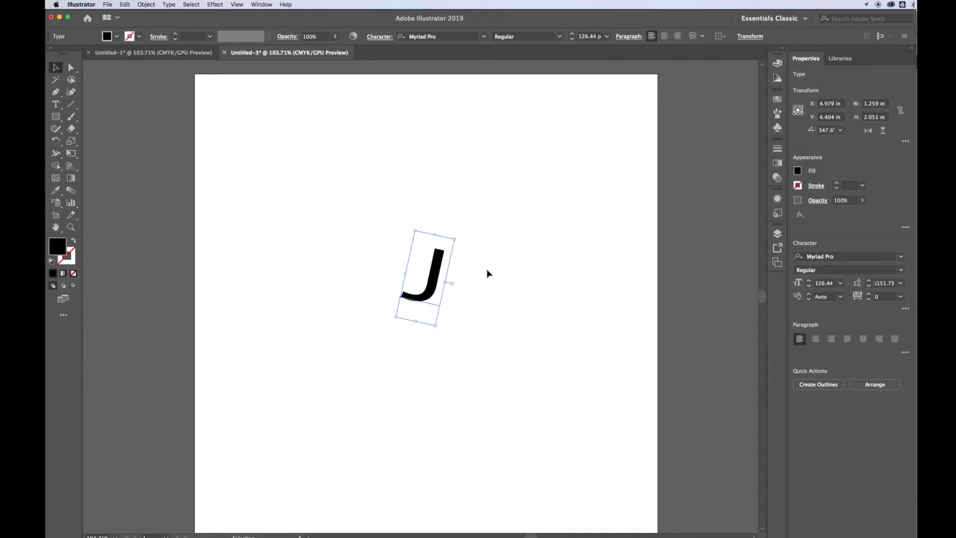
{"action": "left_click", "coordinate": [497, 263]}
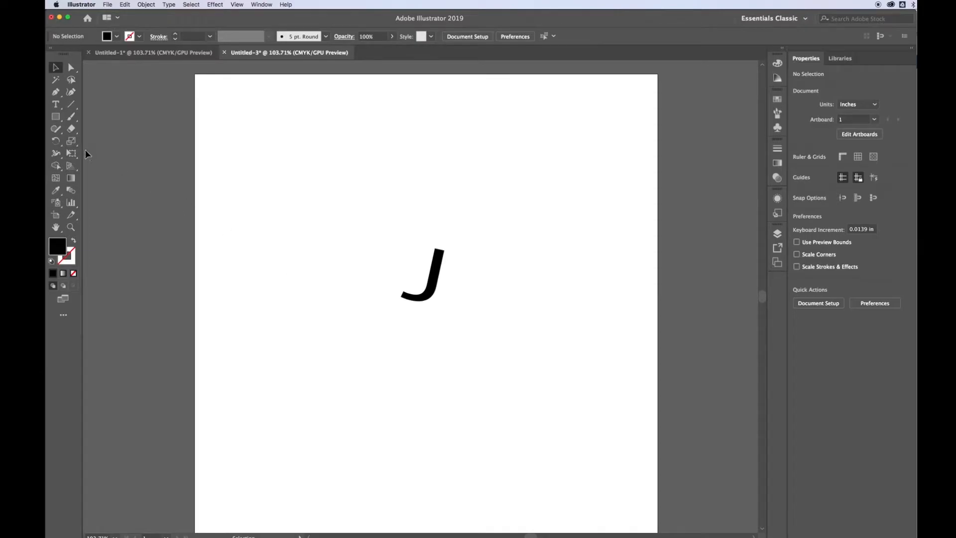
Add a lowercase o as separate text, enlarge it and place it inside the hook of the J
{"action": "left_click", "coordinate": [56, 106]}
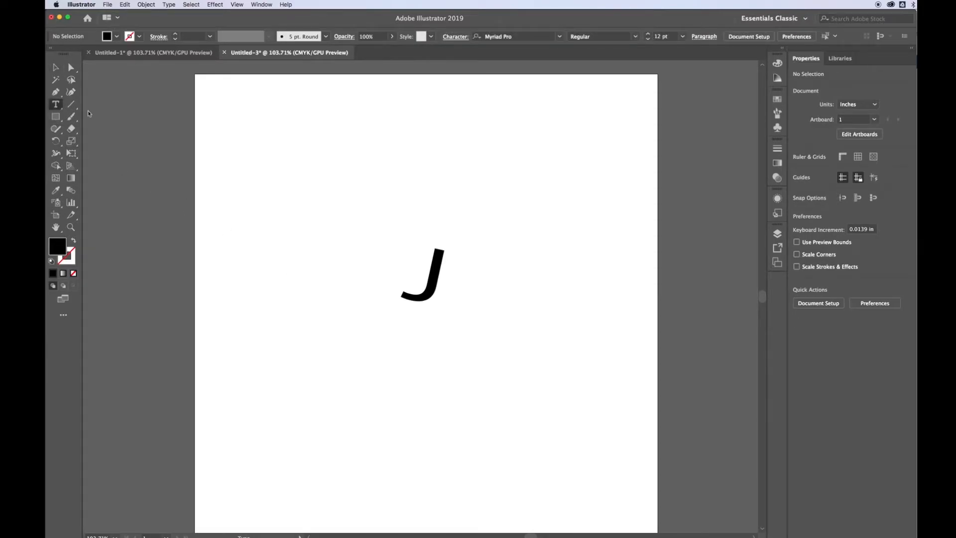
{"action": "left_click", "coordinate": [439, 194]}
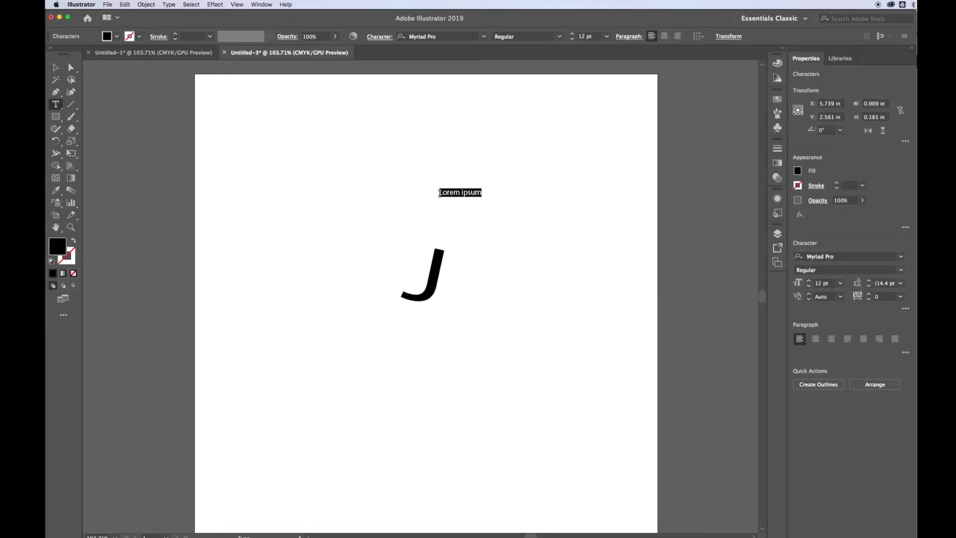
{"action": "type", "text": "o"}
{"action": "left_click", "coordinate": [55, 68]}
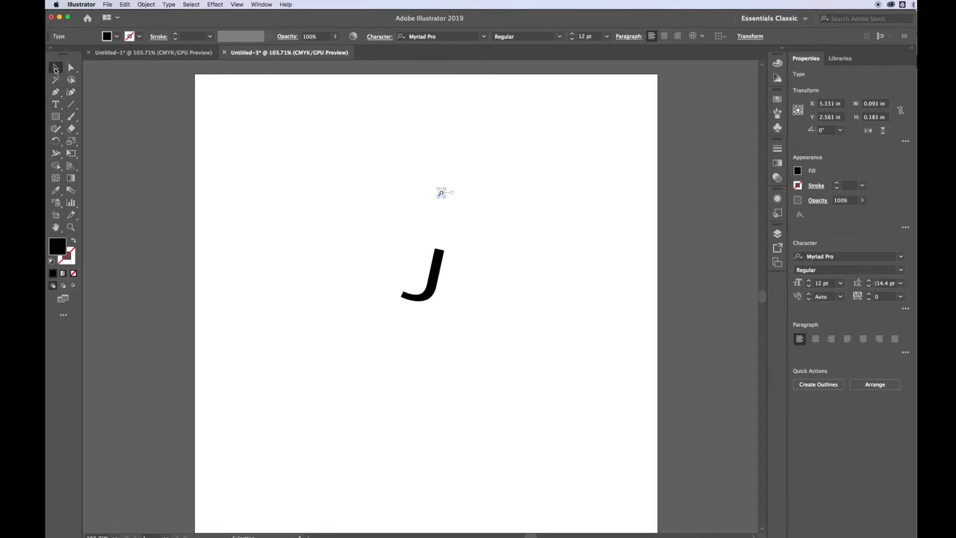
{"action": "left_click", "coordinate": [437, 201]}
{"action": "left_click_drag", "start_coordinate": [437, 201], "coordinate": [431, 229]}
{"action": "left_click_drag", "start_coordinate": [427, 224], "coordinate": [409, 293]}
{"action": "left_click", "coordinate": [379, 240]}
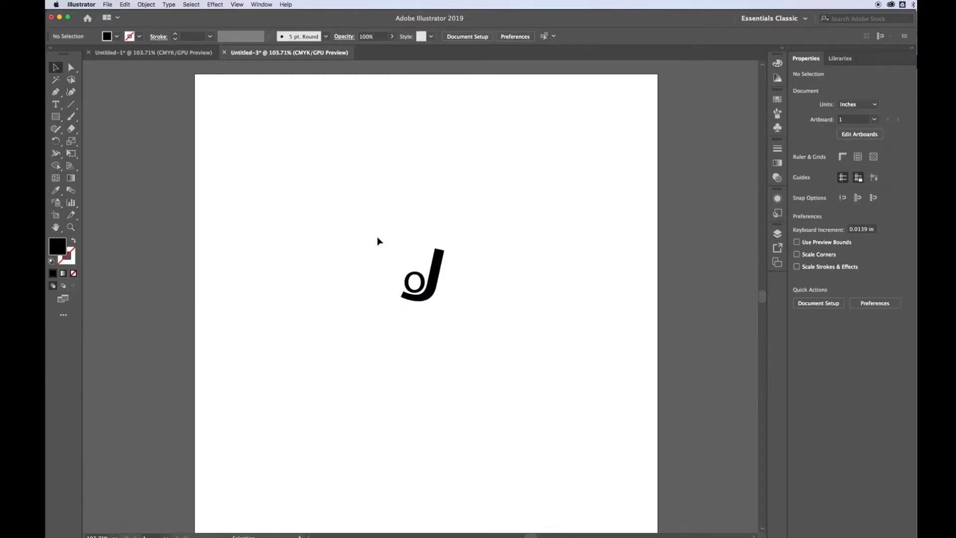
Add a lowercase s as separate text near the artboard's upper left corner and enlarge it to about 172 pt
{"action": "left_click", "coordinate": [56, 105]}
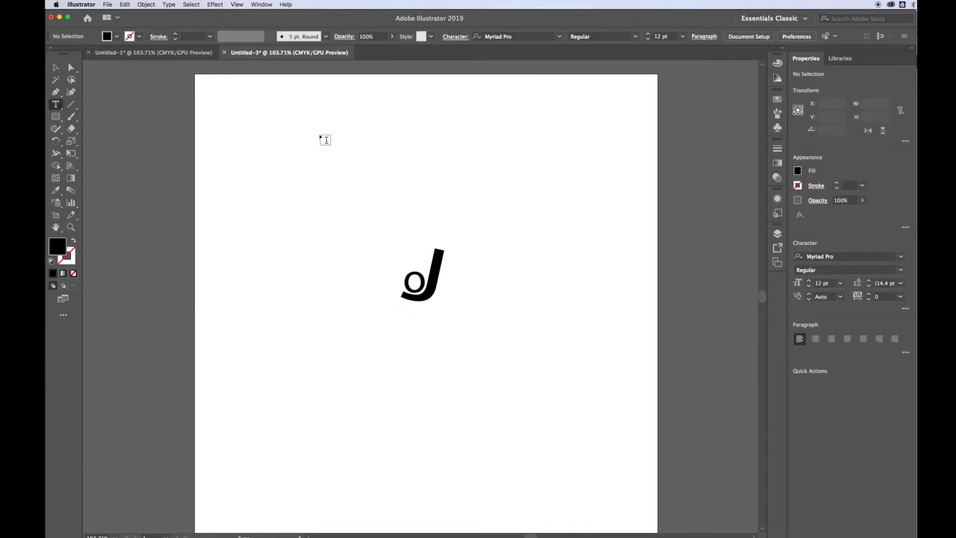
{"action": "left_click", "coordinate": [268, 131]}
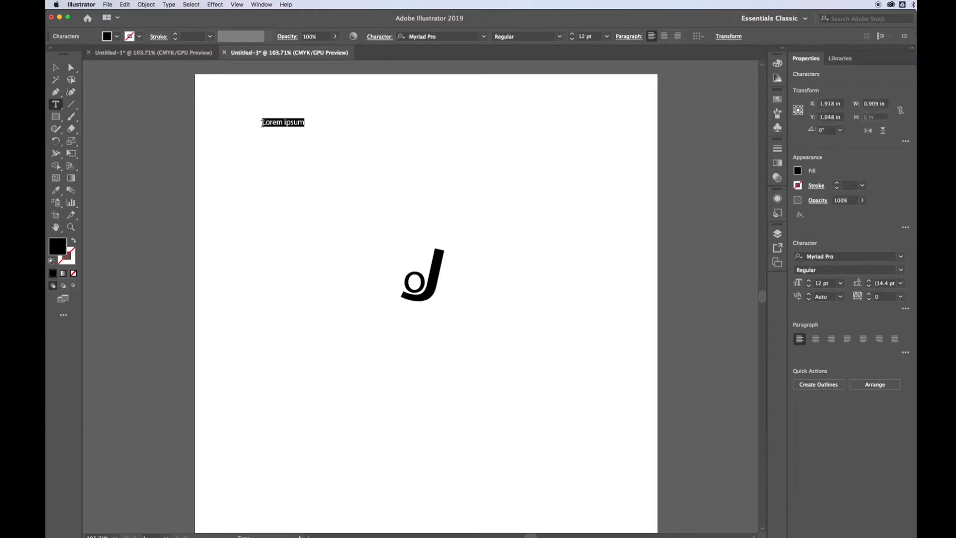
{"action": "type", "text": "s"}
{"action": "left_click", "coordinate": [55, 68]}
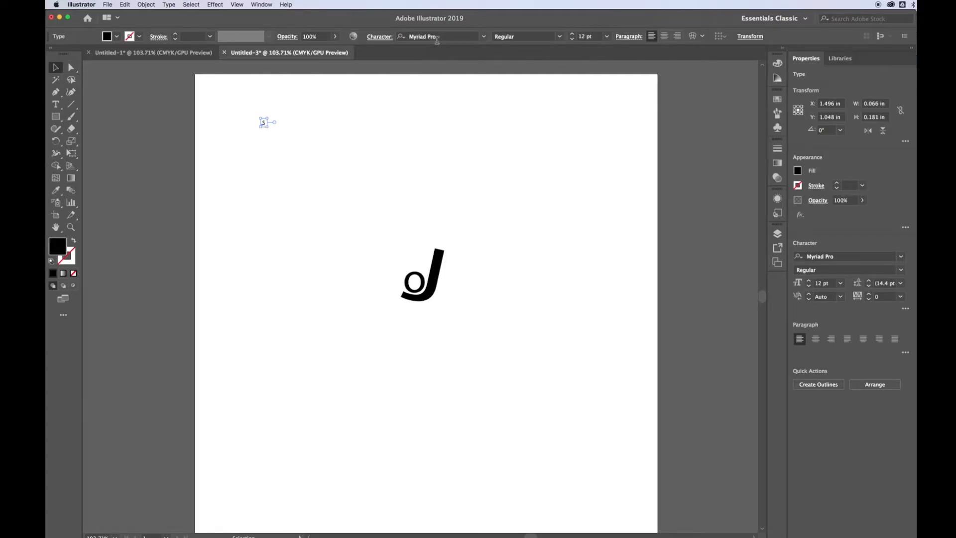
{"action": "left_click_drag", "start_coordinate": [268, 128], "coordinate": [356, 240]}
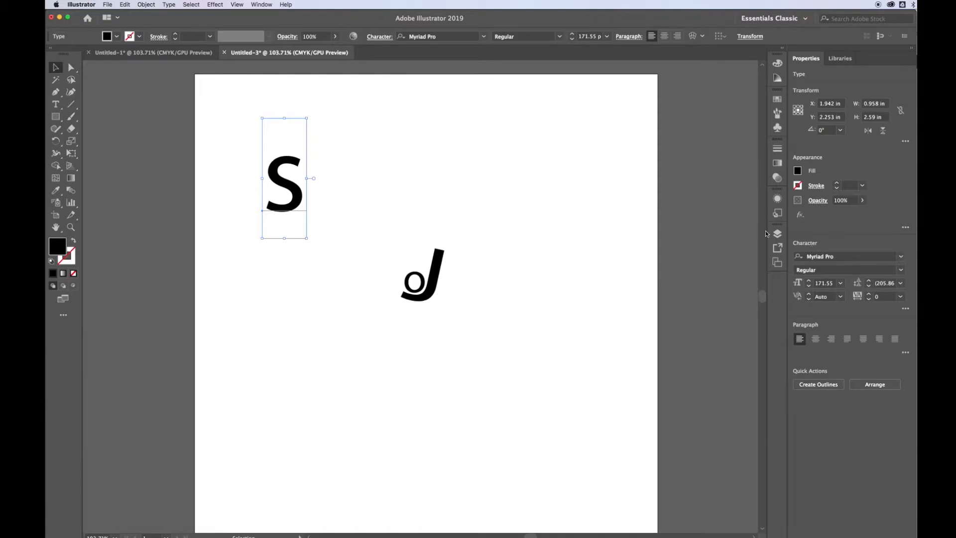
Apply the Organo font to the s and raise its size to 183 pt
{"action": "left_click", "coordinate": [483, 37]}
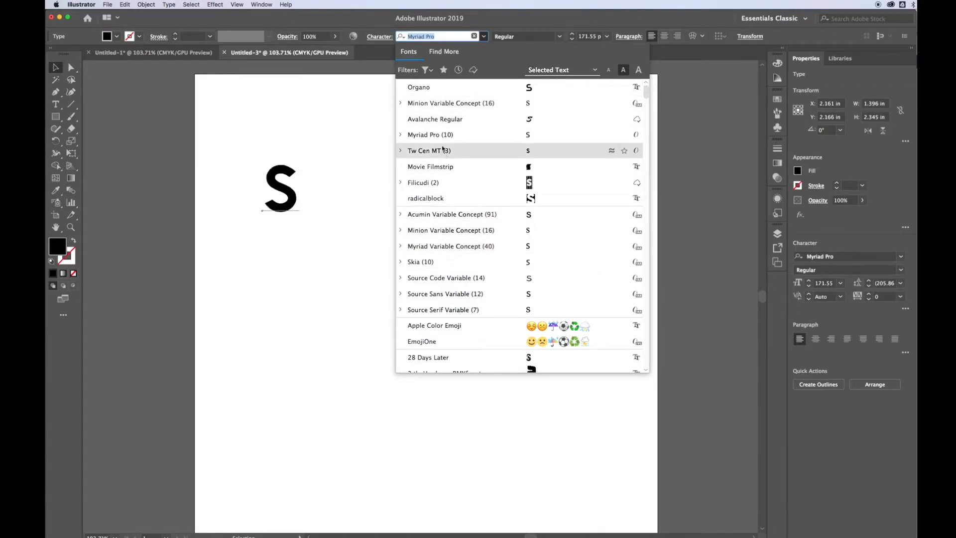
{"action": "left_click", "coordinate": [442, 91]}
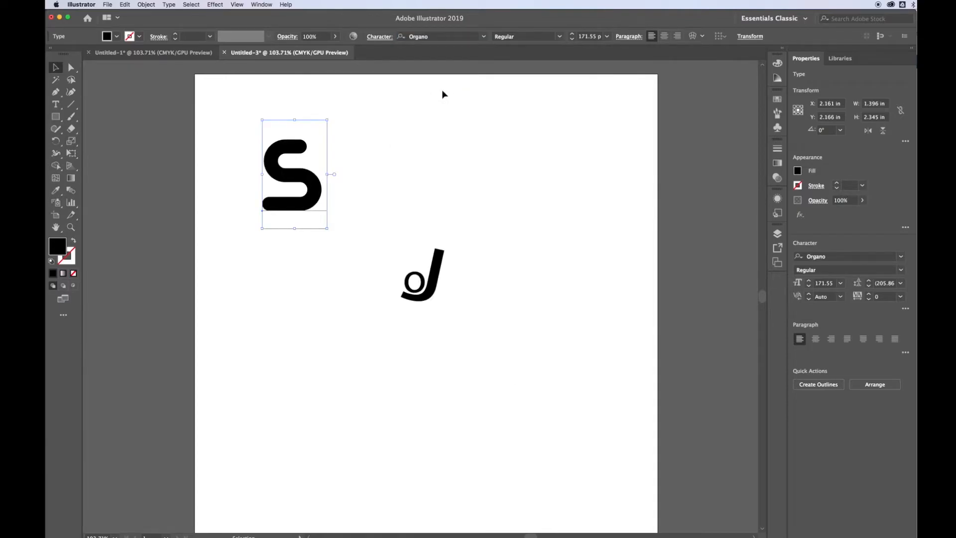
{"action": "left_click", "coordinate": [572, 34]}
{"action": "left_click", "coordinate": [572, 35]}
{"action": "left_click", "coordinate": [572, 35]}
{"action": "left_click", "coordinate": [572, 35]}
{"action": "left_click", "coordinate": [572, 34]}
{"action": "left_click", "coordinate": [572, 34]}
{"action": "left_click", "coordinate": [572, 34]}
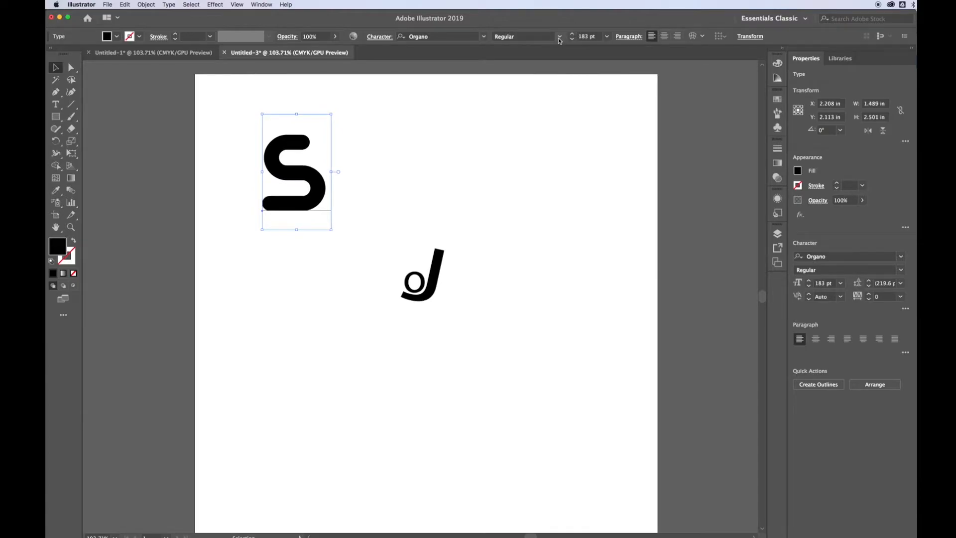
Set the s in Myriad Pro Semibold Italic and move it against the right side of the J
{"action": "left_click", "coordinate": [559, 37]}
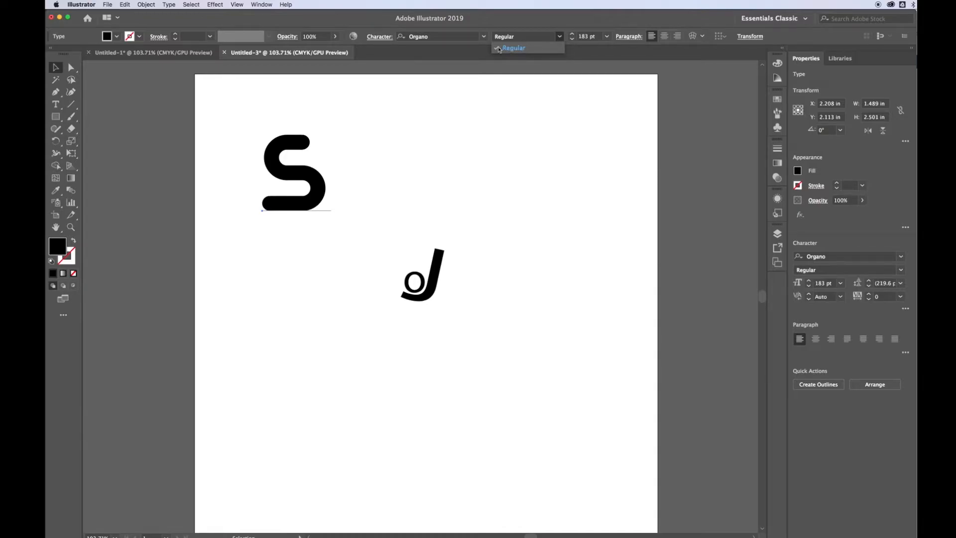
{"action": "left_click", "coordinate": [483, 40]}
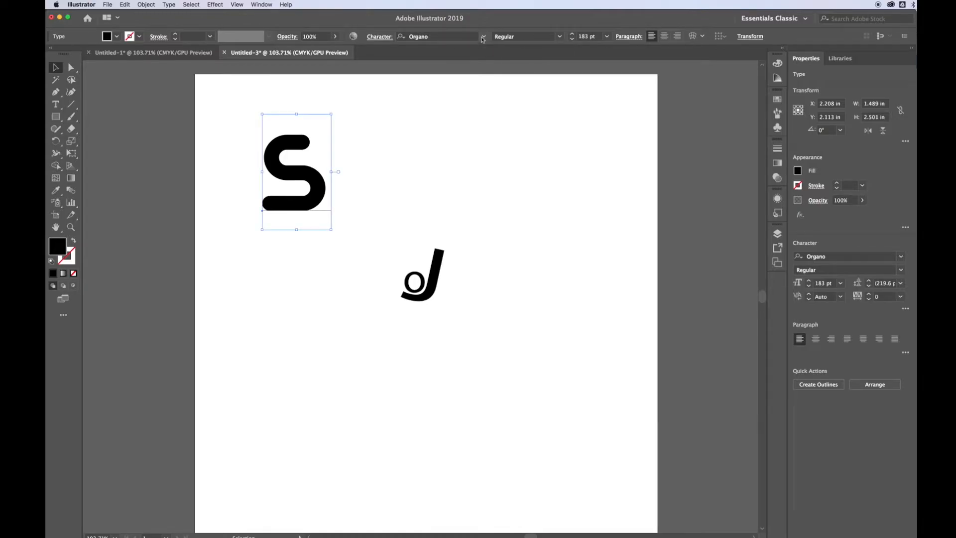
{"action": "left_click", "coordinate": [483, 37]}
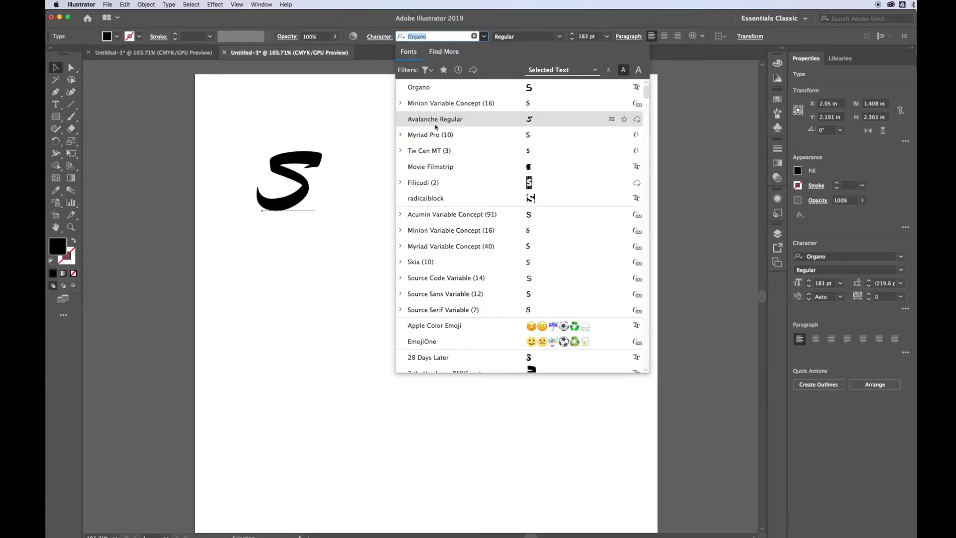
{"action": "left_click", "coordinate": [427, 136]}
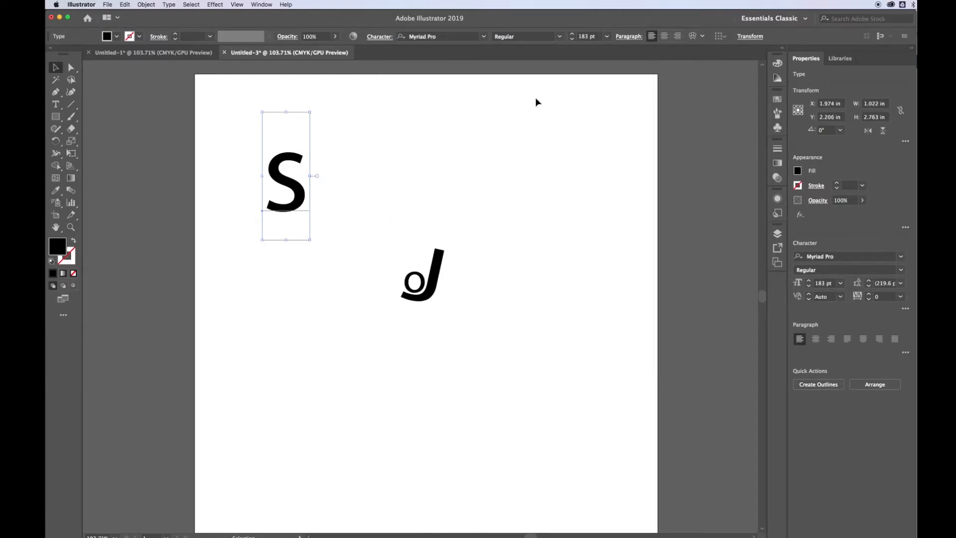
{"action": "left_click", "coordinate": [560, 39]}
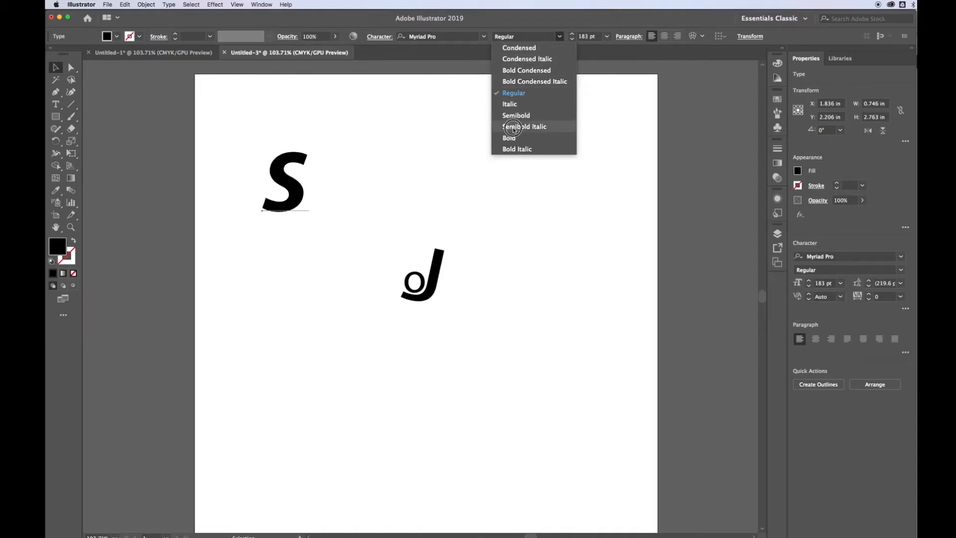
{"action": "left_click", "coordinate": [512, 130]}
{"action": "left_click_drag", "start_coordinate": [305, 192], "coordinate": [471, 273]}
{"action": "left_click", "coordinate": [378, 133]}
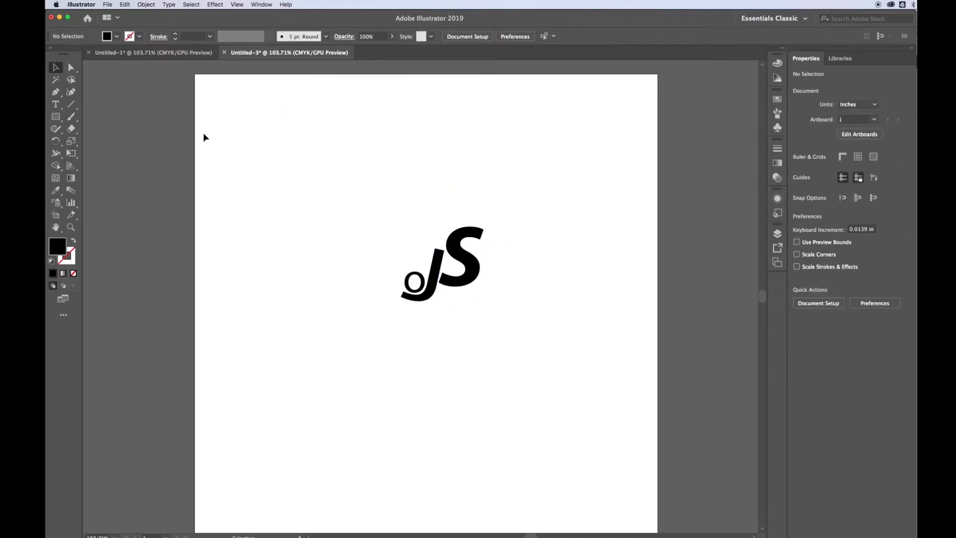
Add an uppercase H as separate text above the existing letters, near the artboard's upper edge
{"action": "left_click", "coordinate": [55, 104]}
{"action": "left_click", "coordinate": [341, 167]}
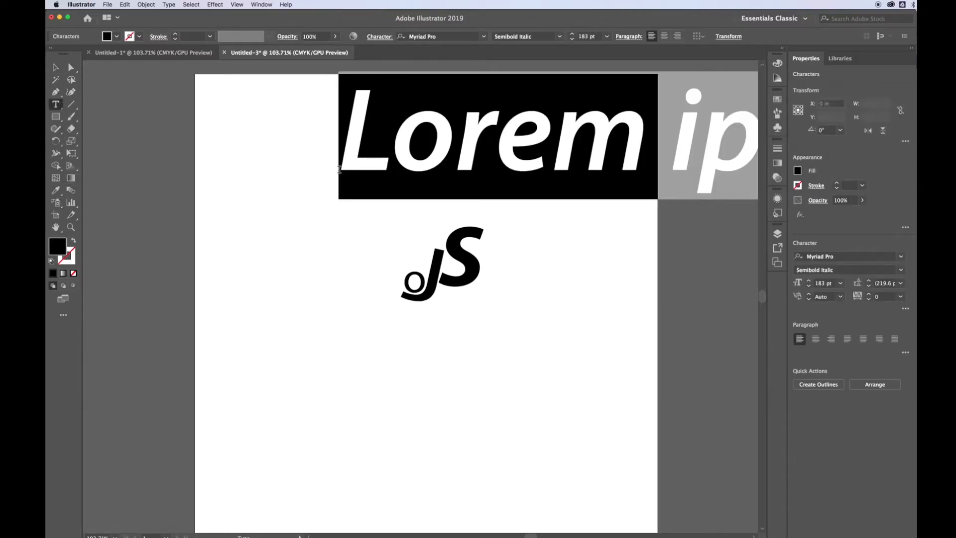
{"action": "type", "text": "h"}
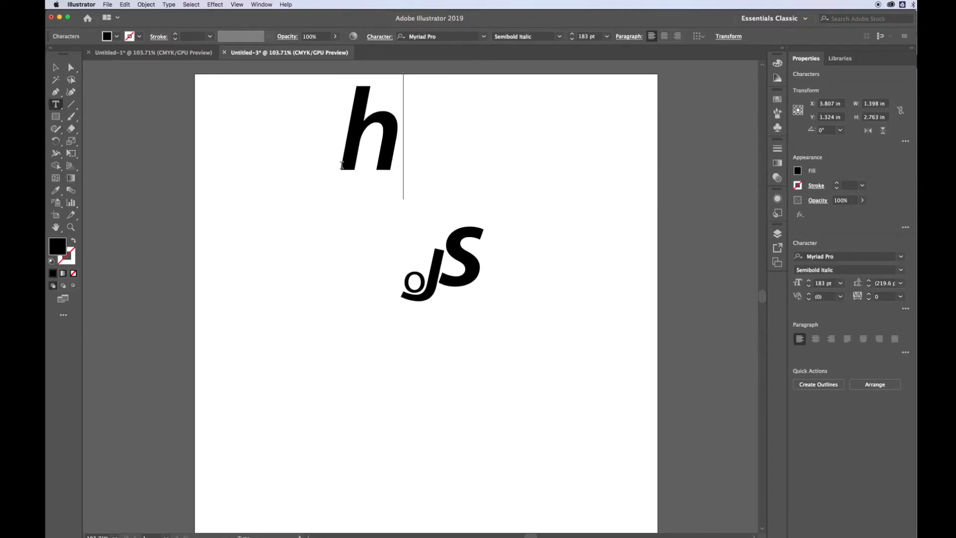
{"action": "key", "text": "BackSpace"}
{"action": "type", "text": "H"}
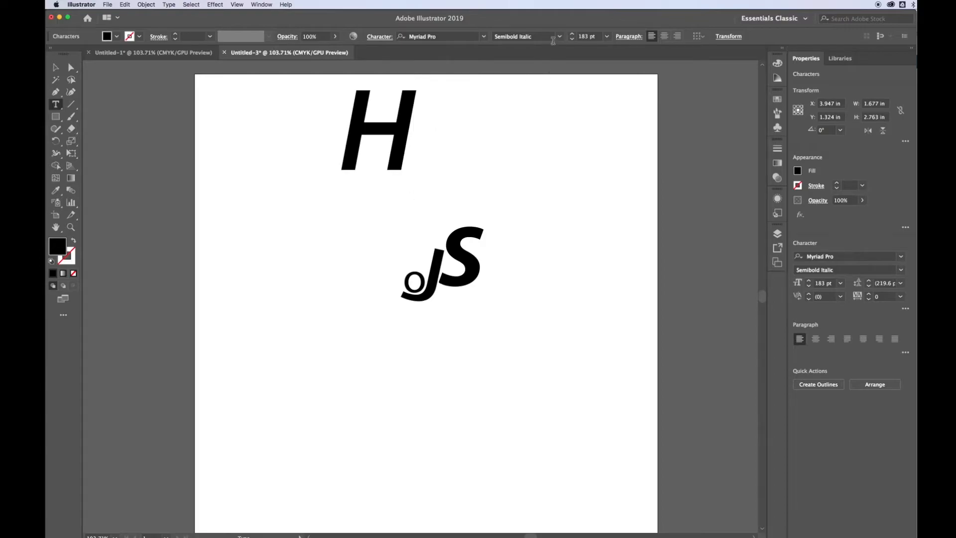
Try the Condensed style and a 178 pt size on the H
{"action": "left_click", "coordinate": [559, 36]}
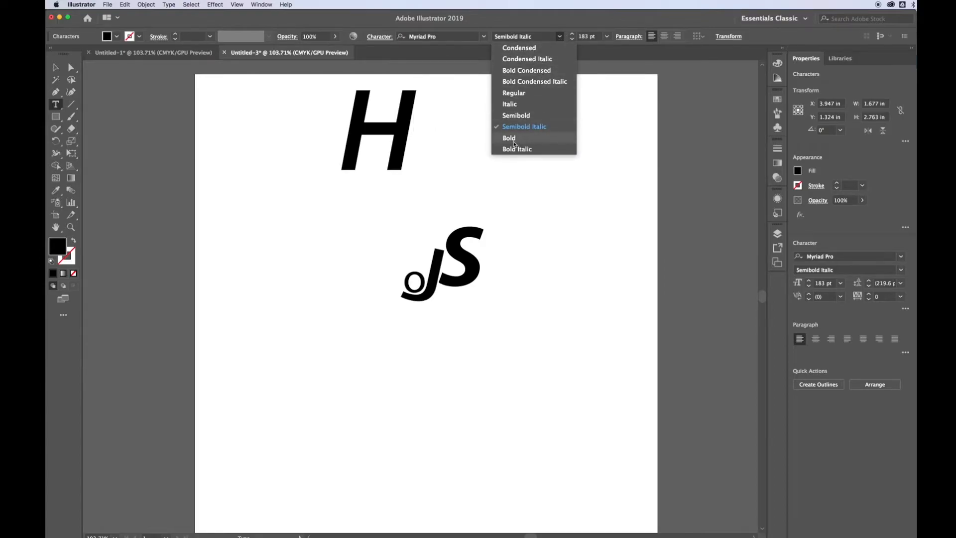
{"action": "left_click", "coordinate": [516, 50]}
{"action": "left_click", "coordinate": [571, 40]}
{"action": "left_click", "coordinate": [572, 40]}
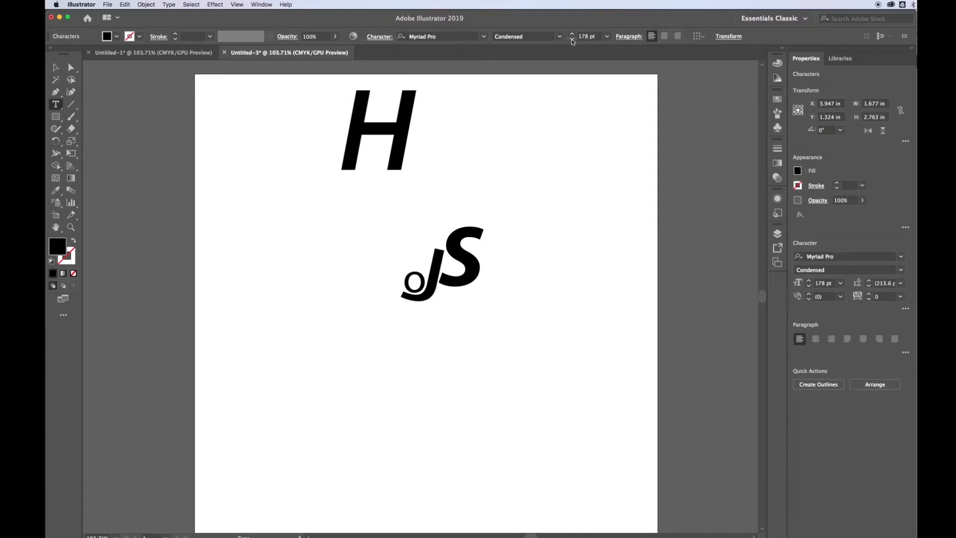
Select the whole H, apply the Condensed style and switch its font to Organo
{"action": "left_click_drag", "start_coordinate": [386, 106], "coordinate": [357, 114]}
{"action": "left_click", "coordinate": [55, 67]}
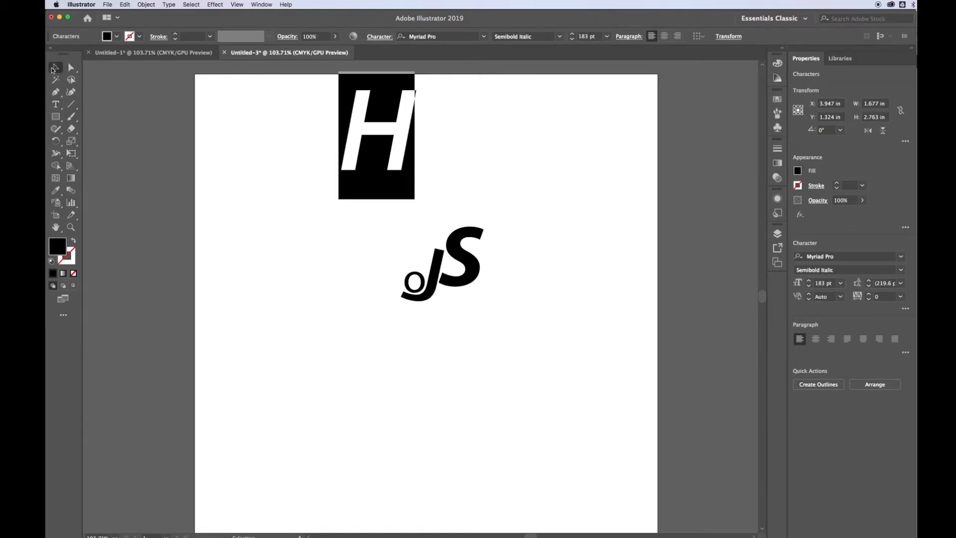
{"action": "left_click", "coordinate": [560, 39]}
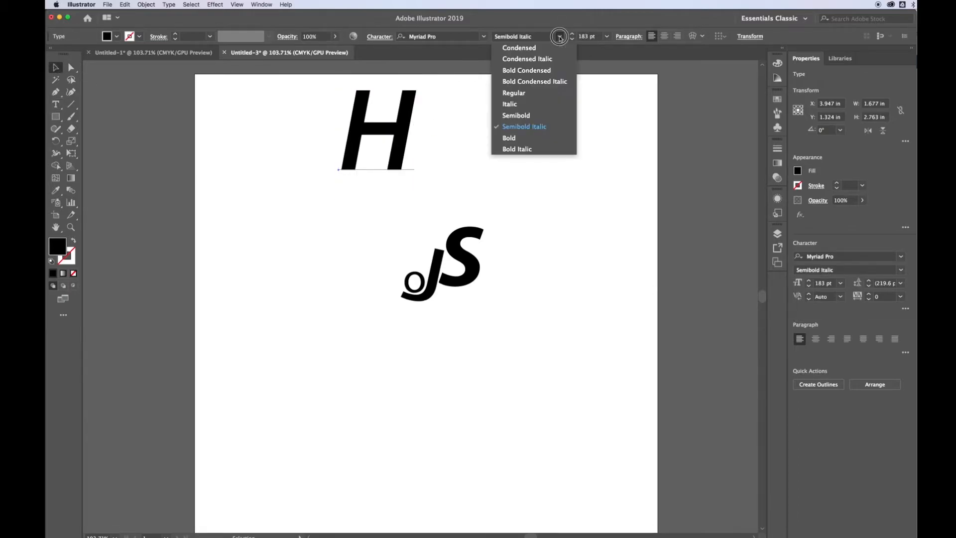
{"action": "left_click", "coordinate": [536, 51]}
{"action": "left_click", "coordinate": [483, 38]}
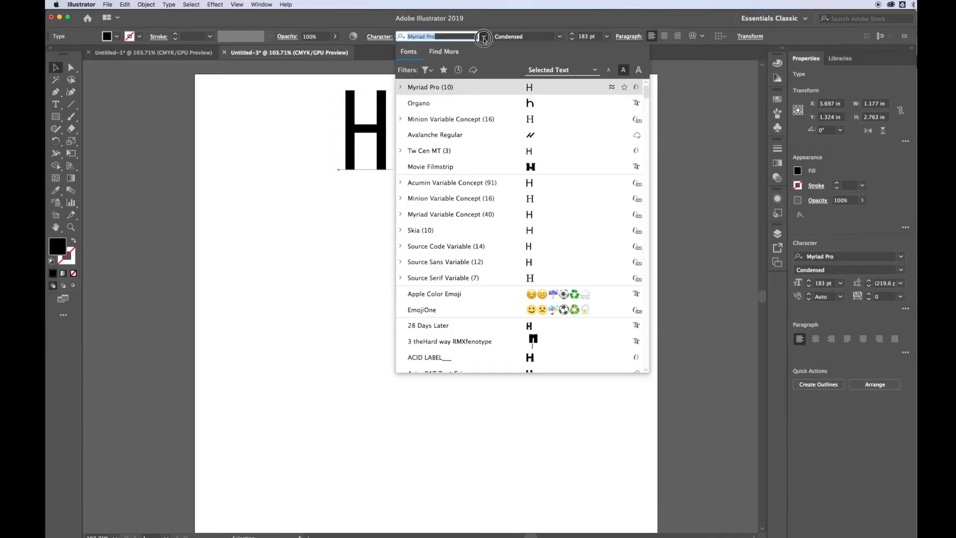
{"action": "left_click", "coordinate": [478, 103]}
Enlarge the H to about 223 pt, narrow it to about 2.43 in wide and fit it over the S
{"action": "left_click_drag", "start_coordinate": [431, 158], "coordinate": [493, 209]}
{"action": "left_click_drag", "start_coordinate": [421, 269], "coordinate": [373, 294]}
{"action": "left_click_drag", "start_coordinate": [444, 214], "coordinate": [474, 201]}
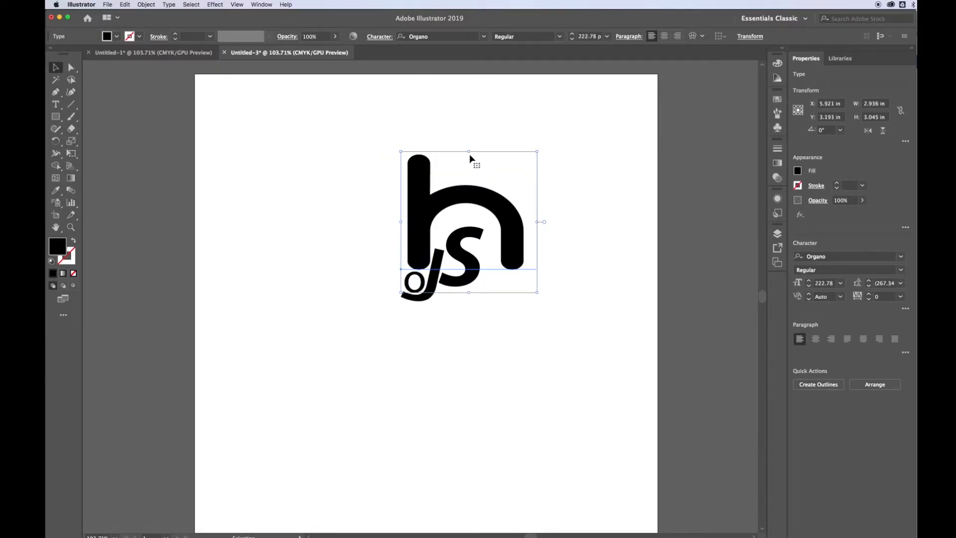
{"action": "left_click_drag", "start_coordinate": [537, 222], "coordinate": [518, 221]}
{"action": "left_click_drag", "start_coordinate": [401, 221], "coordinate": [404, 222]}
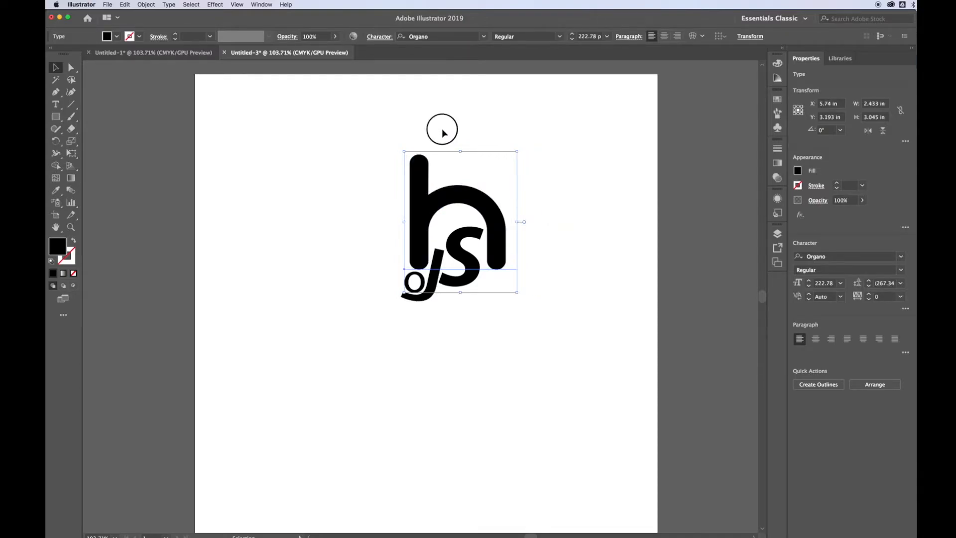
{"action": "left_click", "coordinate": [443, 132]}
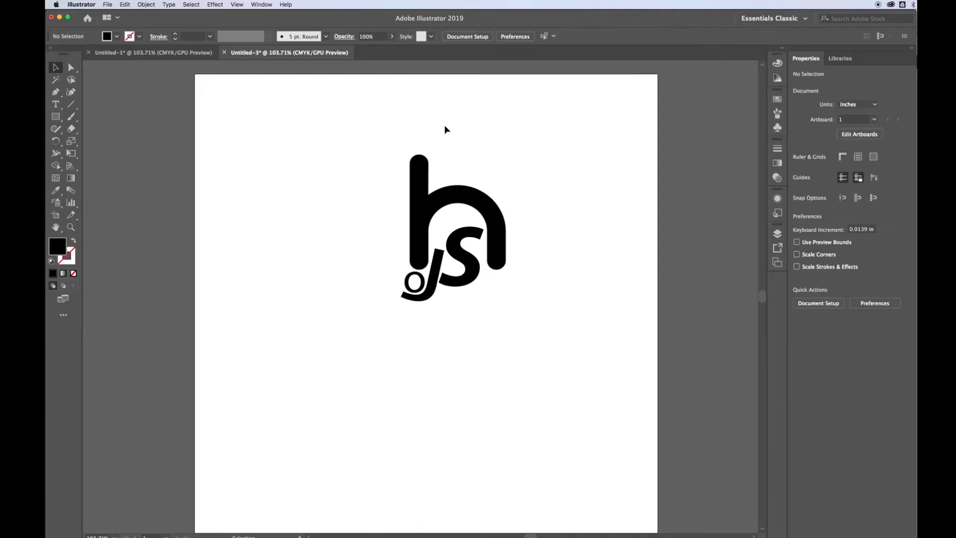
Add a lowercase j as separate text and place it in the open area left of the H
{"action": "left_click", "coordinate": [55, 104]}
{"action": "left_click", "coordinate": [266, 178]}
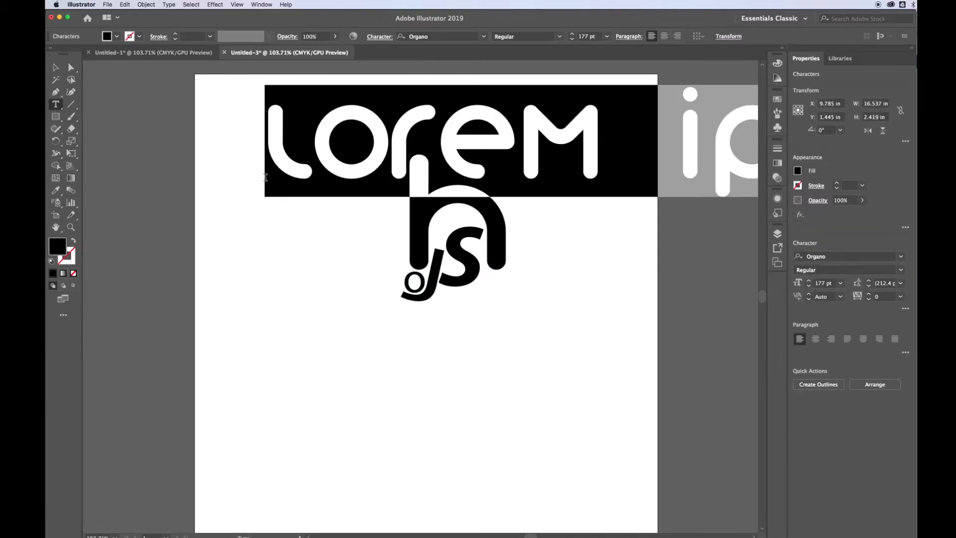
{"action": "type", "text": "s"}
{"action": "key", "text": "BackSpace"}
{"action": "type", "text": "j"}
{"action": "left_click", "coordinate": [55, 68]}
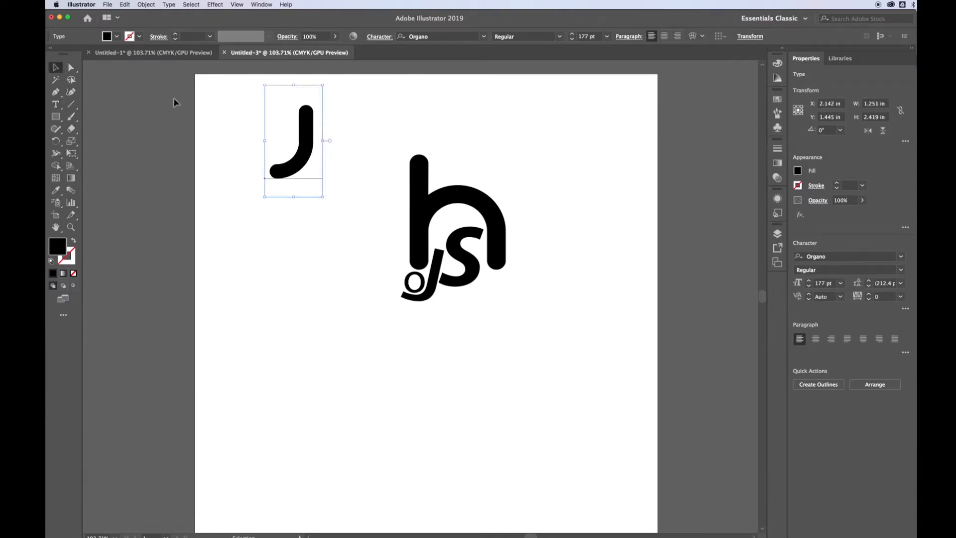
{"action": "left_click_drag", "start_coordinate": [305, 138], "coordinate": [303, 218]}
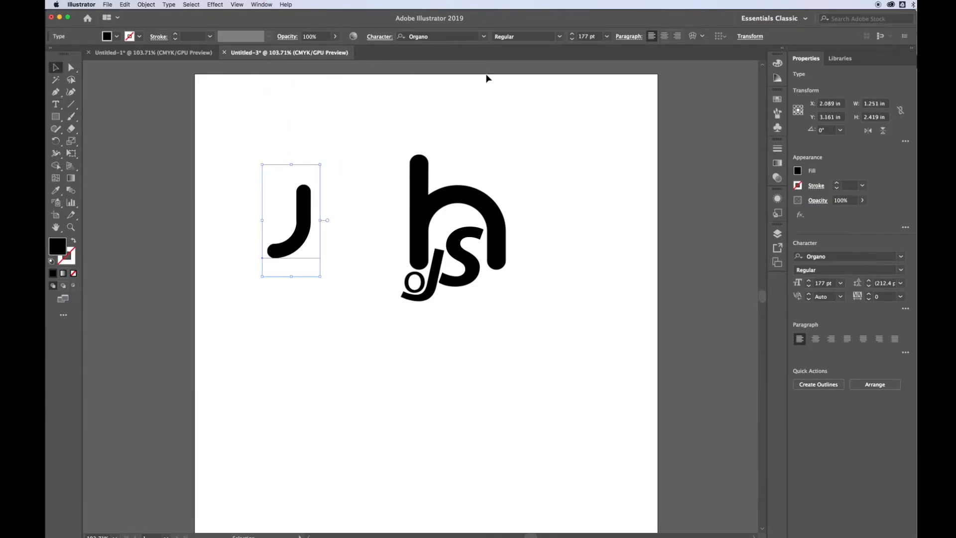
Set the new j in Acumin Variable Concept, rotate it to about 343.3° and place it against the small o's lower left
{"action": "left_click", "coordinate": [483, 37]}
{"action": "left_click", "coordinate": [454, 186]}
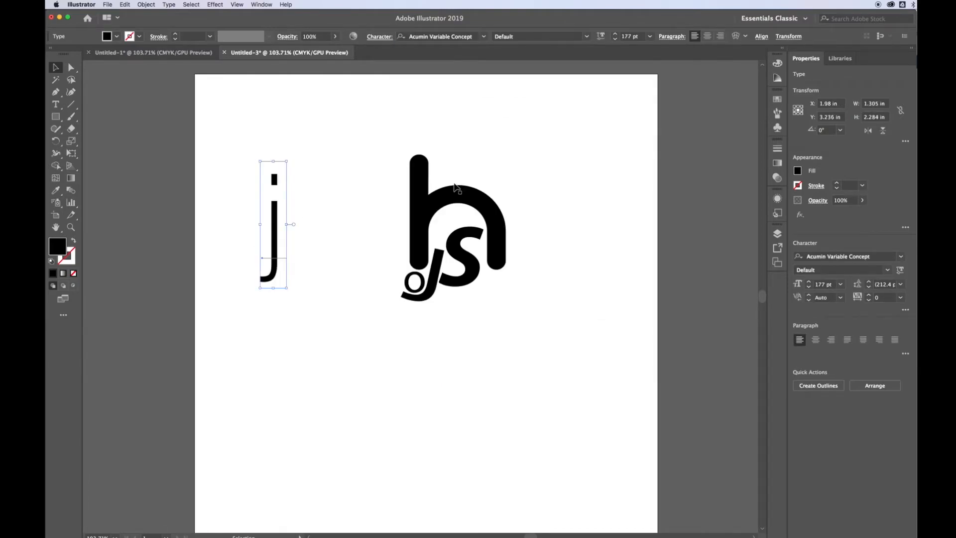
{"action": "left_click_drag", "start_coordinate": [275, 220], "coordinate": [388, 313]}
{"action": "left_click_drag", "start_coordinate": [372, 248], "coordinate": [388, 243]}
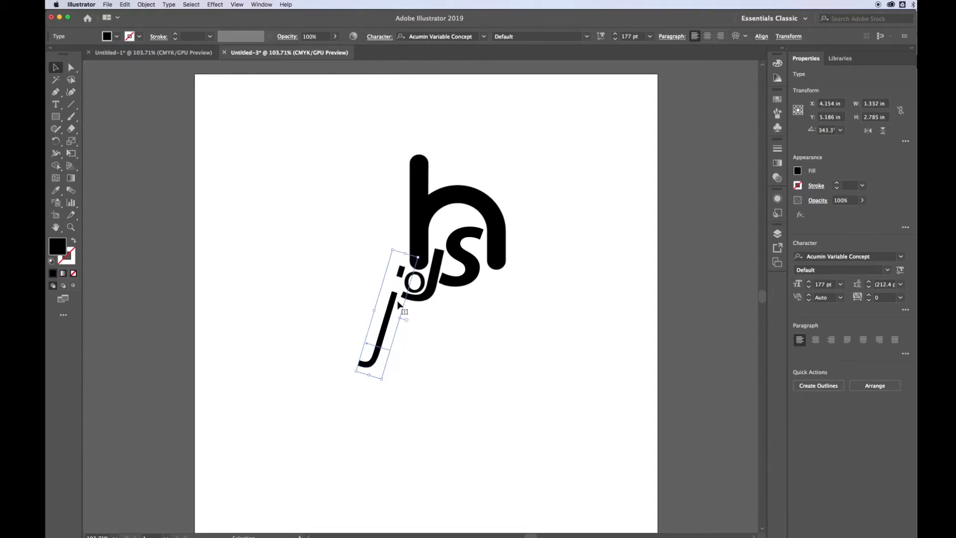
{"action": "left_click_drag", "start_coordinate": [390, 301], "coordinate": [388, 295]}
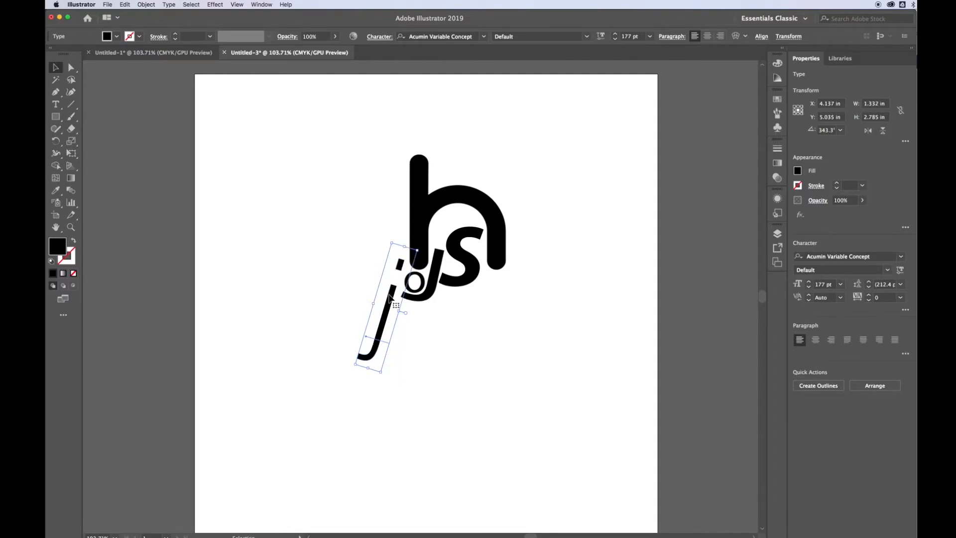
Add a lowercase o in Acumin Variable Concept, rotate it to about 25.9° and tuck it between the slanted j and the J's hook
{"action": "left_click", "coordinate": [56, 104]}
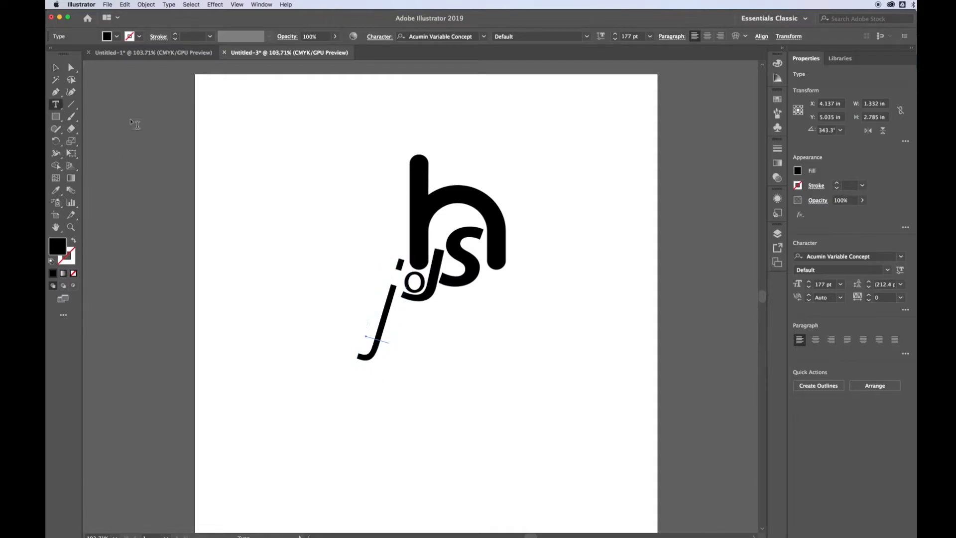
{"action": "left_click", "coordinate": [232, 151]}
{"action": "type", "text": "o"}
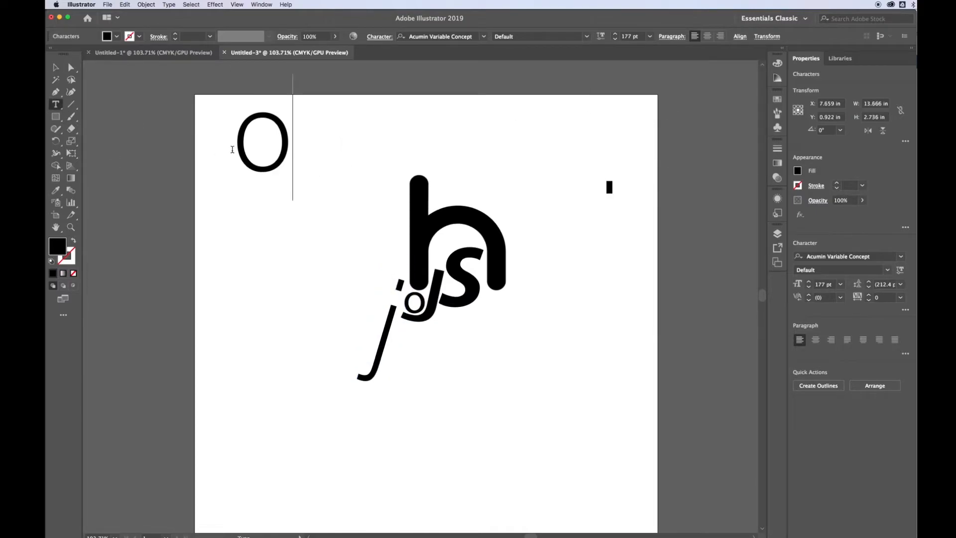
{"action": "left_click", "coordinate": [55, 67]}
{"action": "left_click_drag", "start_coordinate": [251, 173], "coordinate": [419, 387]}
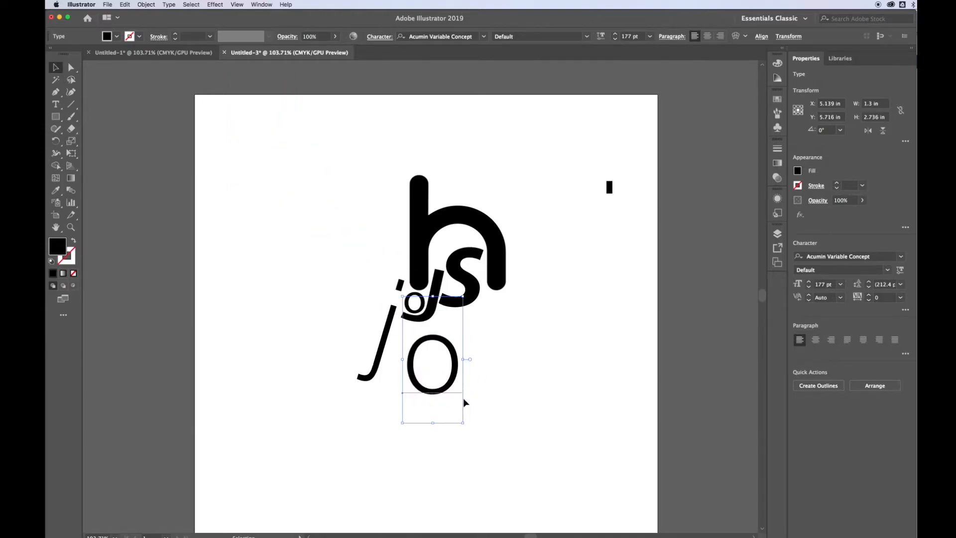
{"action": "left_click_drag", "start_coordinate": [467, 426], "coordinate": [434, 365]}
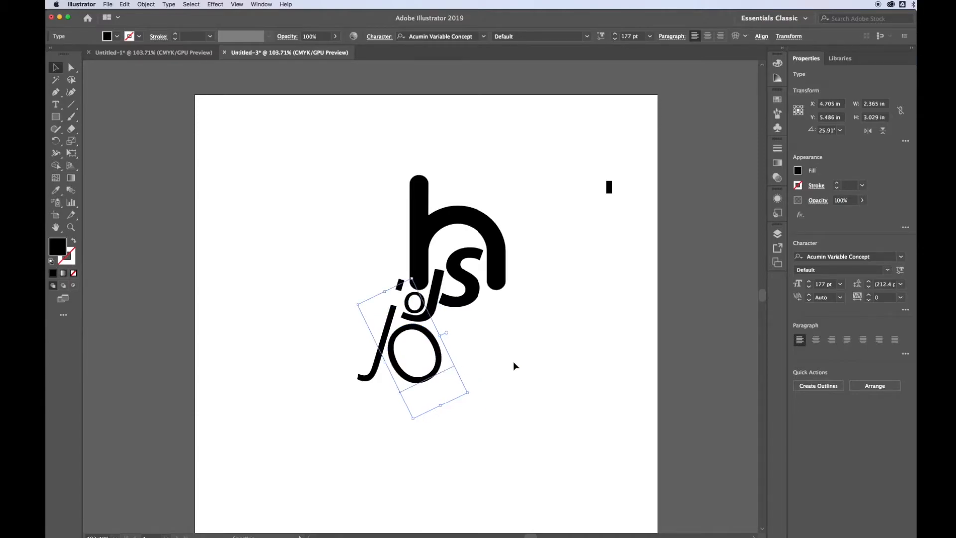
{"action": "left_click", "coordinate": [515, 365]}
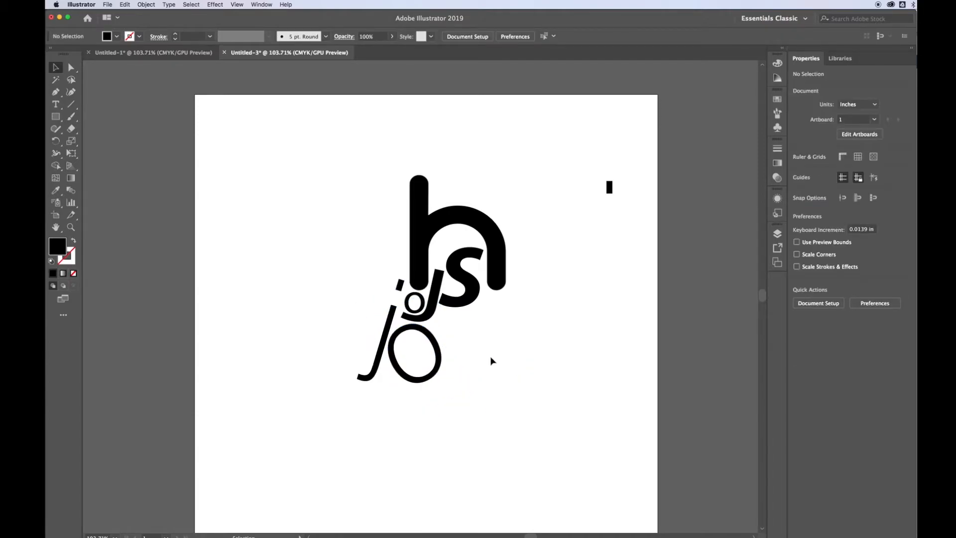
Duplicate the large rotated o and place the copy over the upper end of the H's tall stem
{"action": "left_click", "coordinate": [433, 345]}
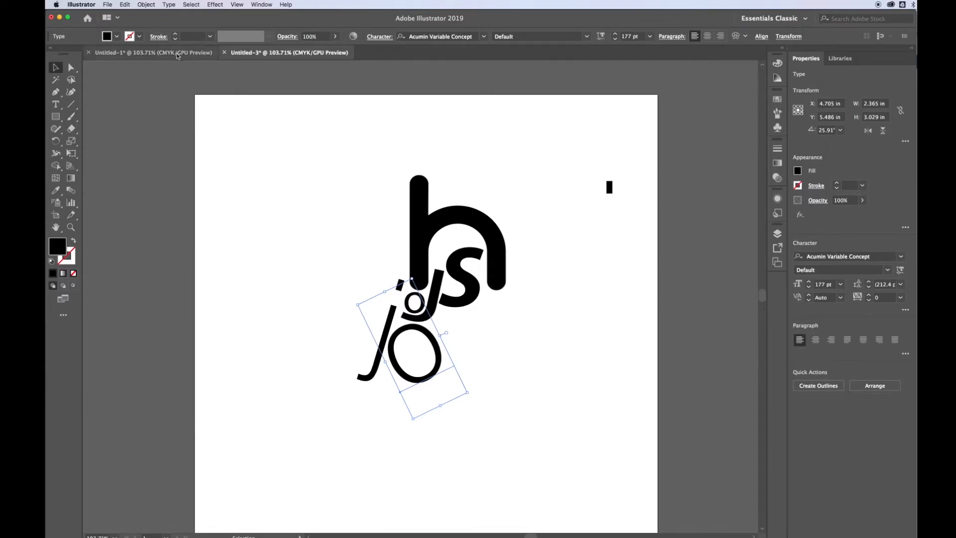
{"action": "left_click", "coordinate": [124, 5]}
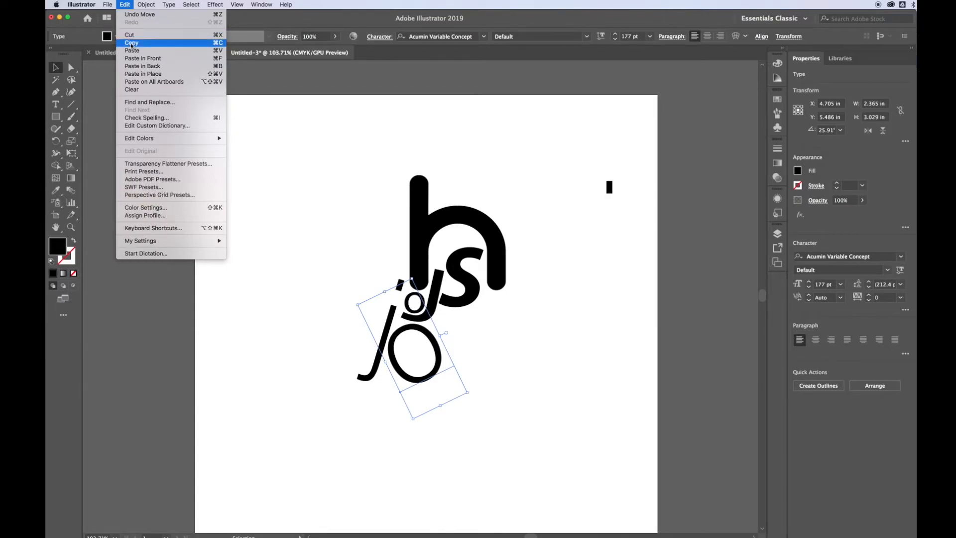
{"action": "left_click", "coordinate": [145, 44]}
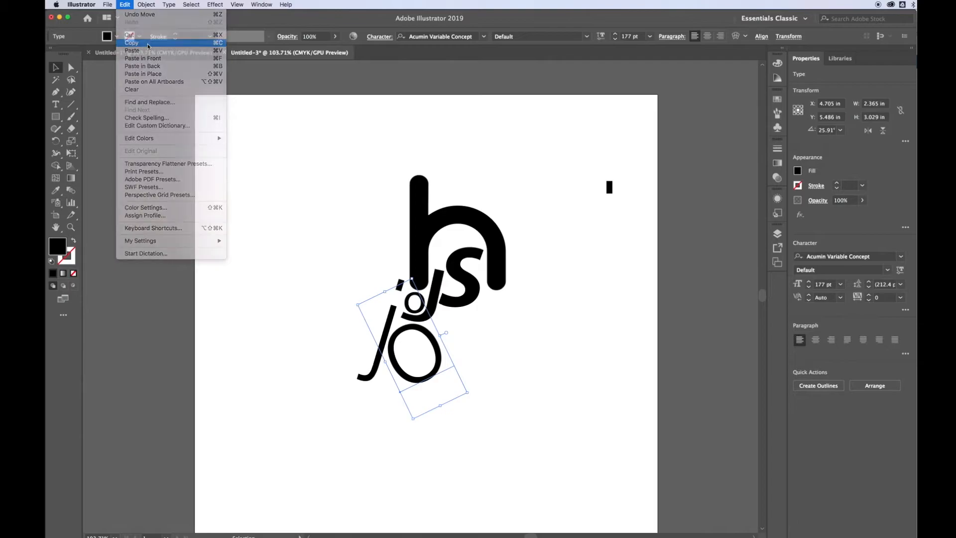
{"action": "left_click", "coordinate": [125, 5]}
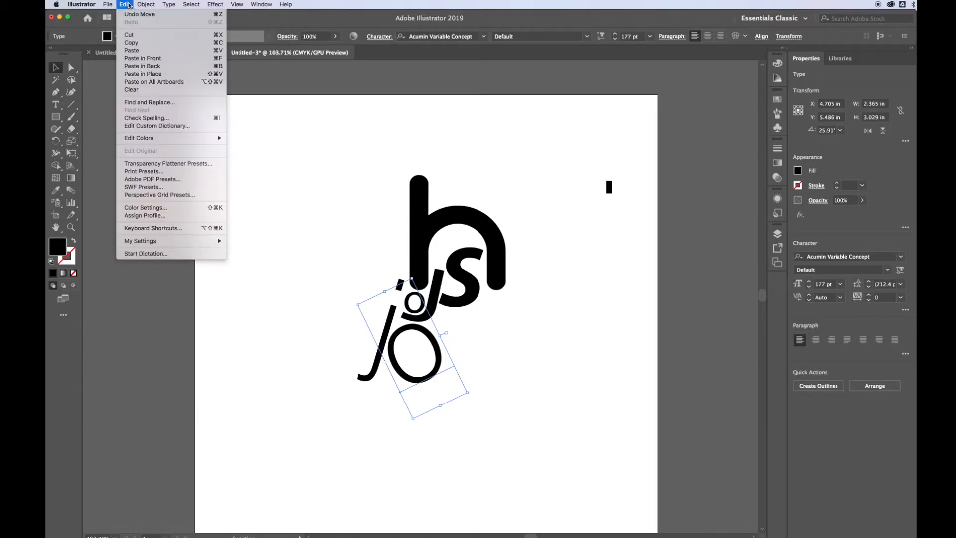
{"action": "left_click", "coordinate": [132, 43]}
{"action": "key", "text": "super+v"}
{"action": "left_click_drag", "start_coordinate": [388, 290], "coordinate": [404, 153]}
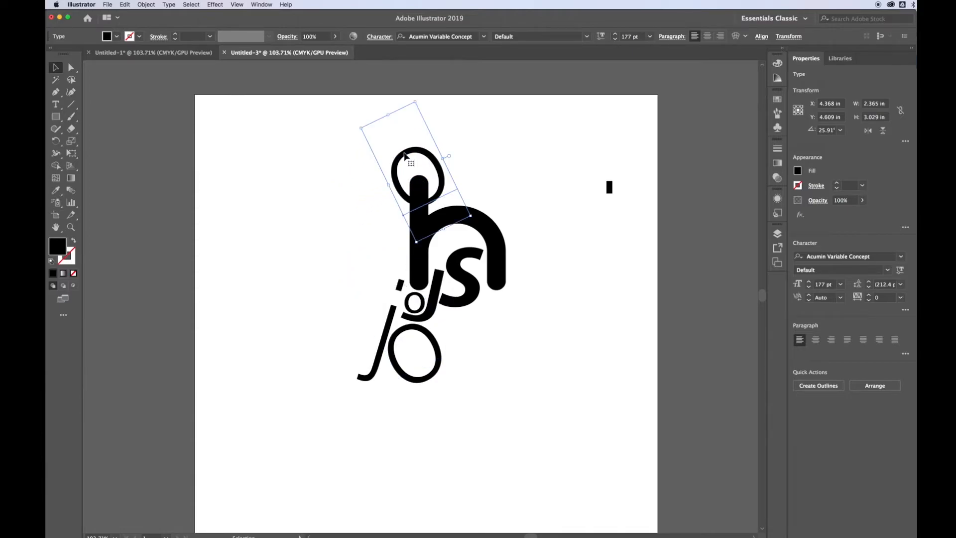
{"action": "left_click", "coordinate": [295, 143]}
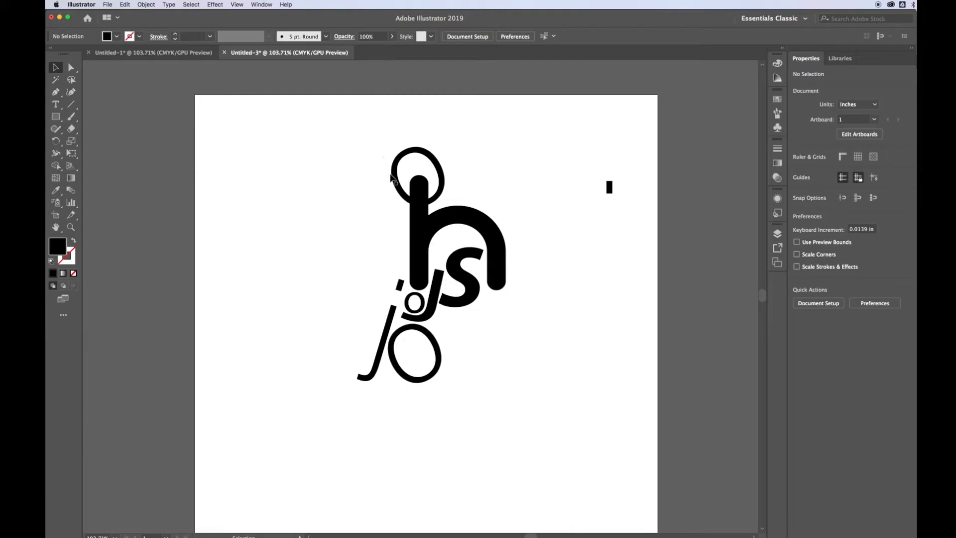
Duplicate the slanted j three times and stagger the copies in a diagonal group left of the H
{"action": "left_click", "coordinate": [393, 314]}
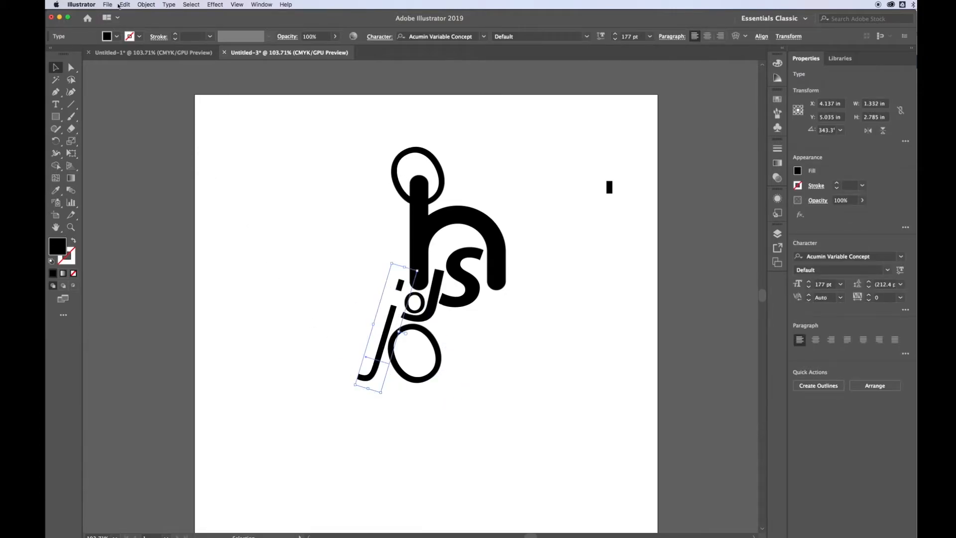
{"action": "left_click", "coordinate": [125, 5]}
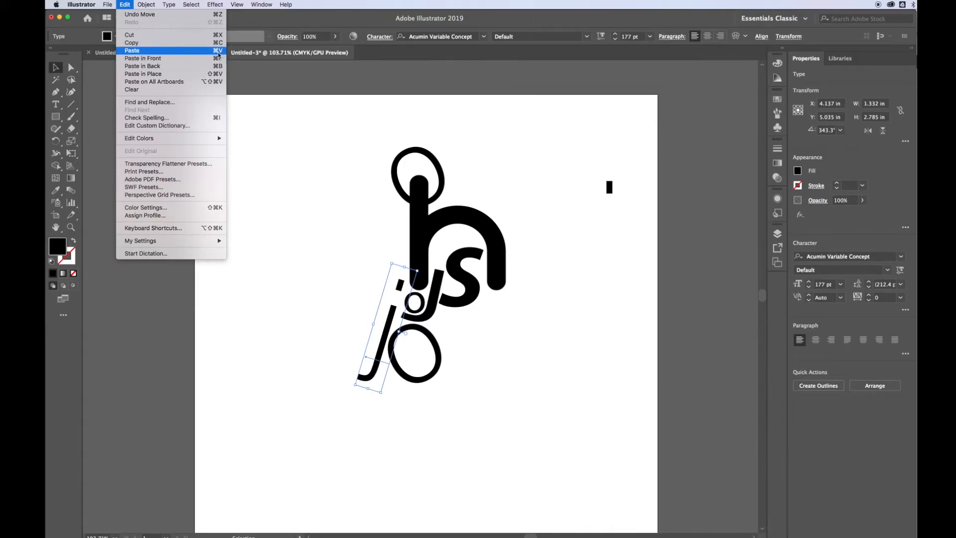
{"action": "left_click", "coordinate": [270, 123]}
{"action": "key", "text": "a"}
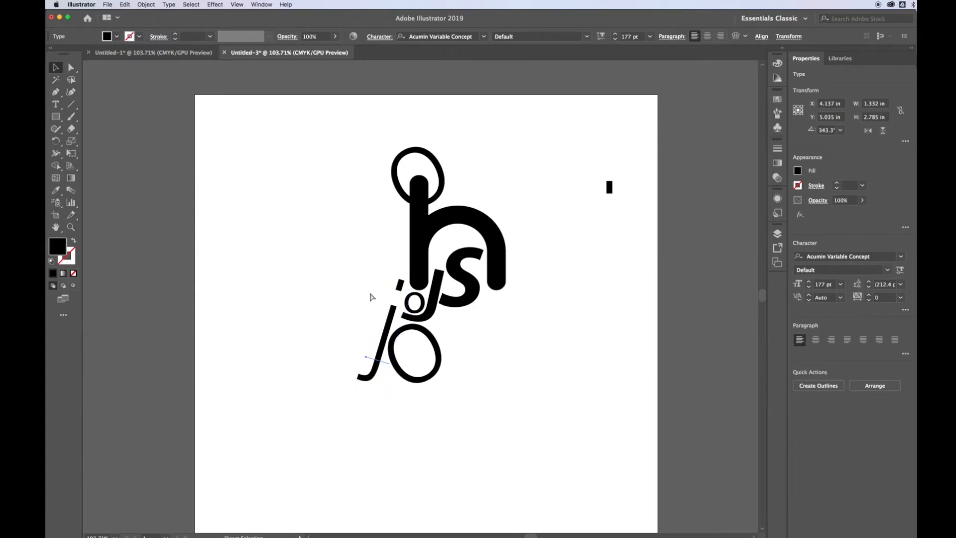
{"action": "key", "text": "v"}
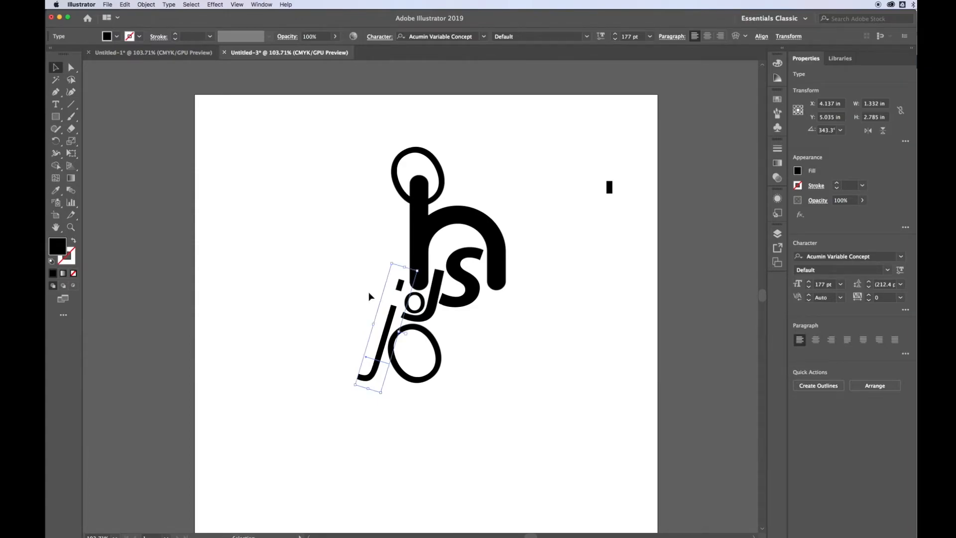
{"action": "left_click_drag", "start_coordinate": [369, 297], "coordinate": [329, 265]}
{"action": "key", "text": "super+f"}
{"action": "left_click_drag", "start_coordinate": [389, 300], "coordinate": [321, 242]}
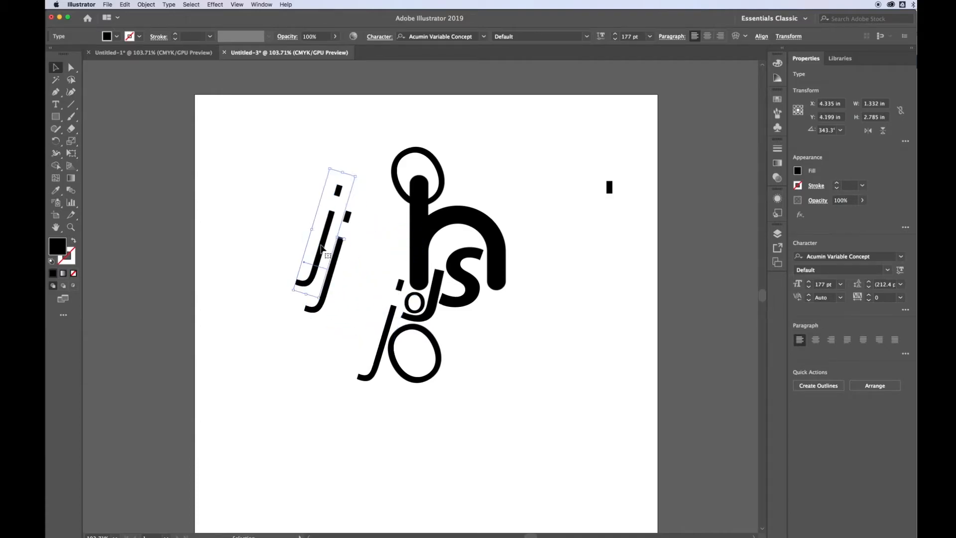
{"action": "left_click_drag", "start_coordinate": [398, 301], "coordinate": [352, 301]}
Copy the three staggered j's, rotate the copies to slant the opposite way and place them to the right of the central h
{"action": "key", "text": "a"}
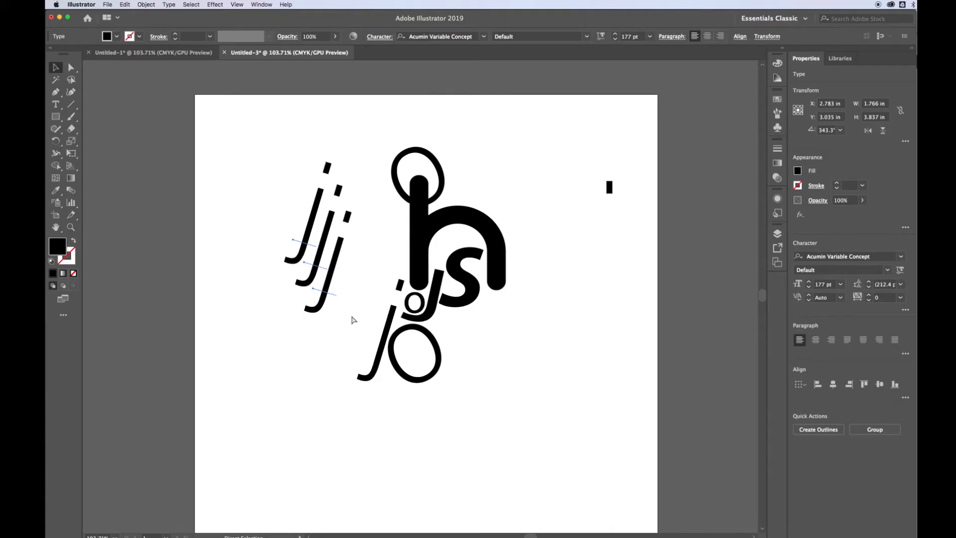
{"action": "key", "text": "super+c"}
{"action": "key", "text": "super+v"}
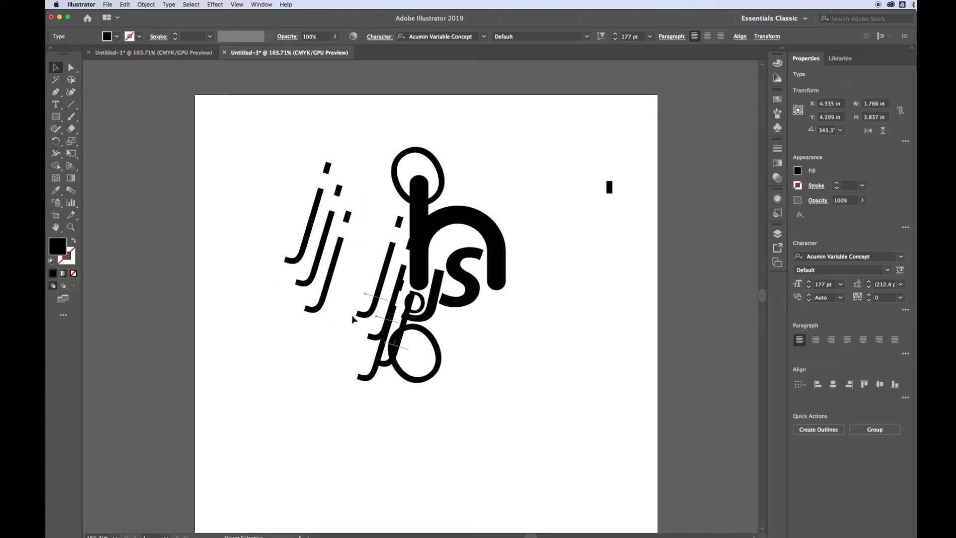
{"action": "left_click_drag", "start_coordinate": [376, 318], "coordinate": [667, 256]}
{"action": "left_click_drag", "start_coordinate": [700, 176], "coordinate": [628, 161]}
{"action": "left_click_drag", "start_coordinate": [621, 239], "coordinate": [550, 229]}
{"action": "left_click", "coordinate": [577, 150]}
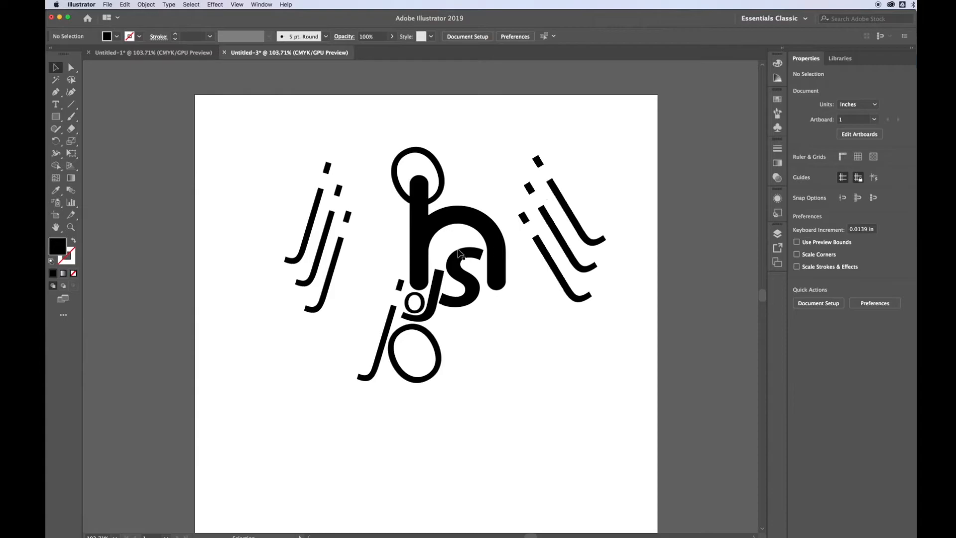
Duplicate the o above the central h, rotate the copy to about 329.8° and overlap two such ovals with the large o below
{"action": "left_click", "coordinate": [449, 220]}
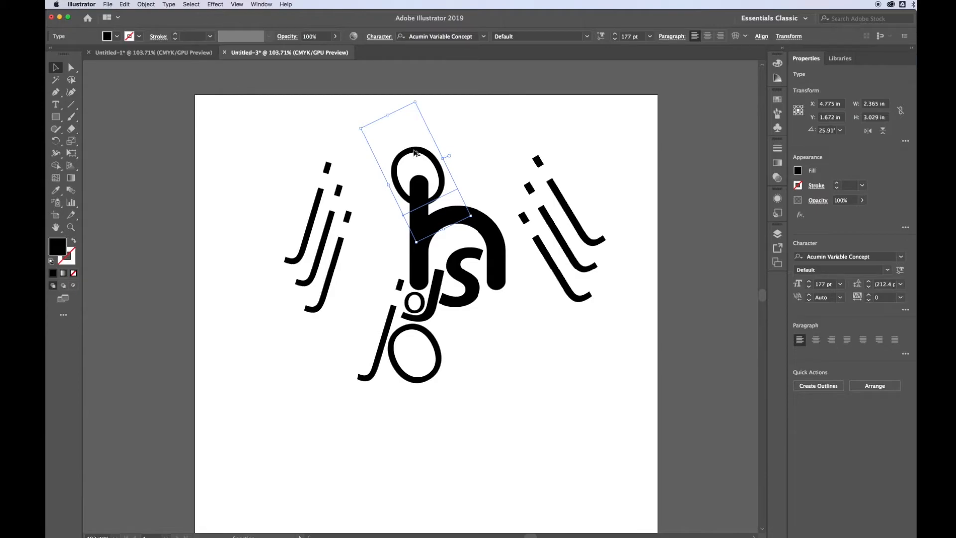
{"action": "left_click_drag", "start_coordinate": [415, 152], "coordinate": [526, 371]}
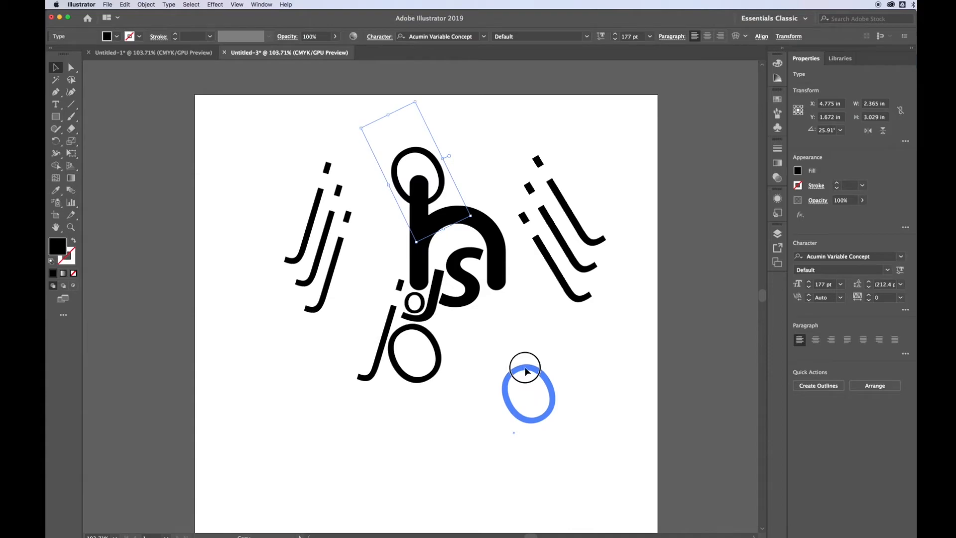
{"action": "left_click_drag", "start_coordinate": [526, 371], "coordinate": [526, 371]}
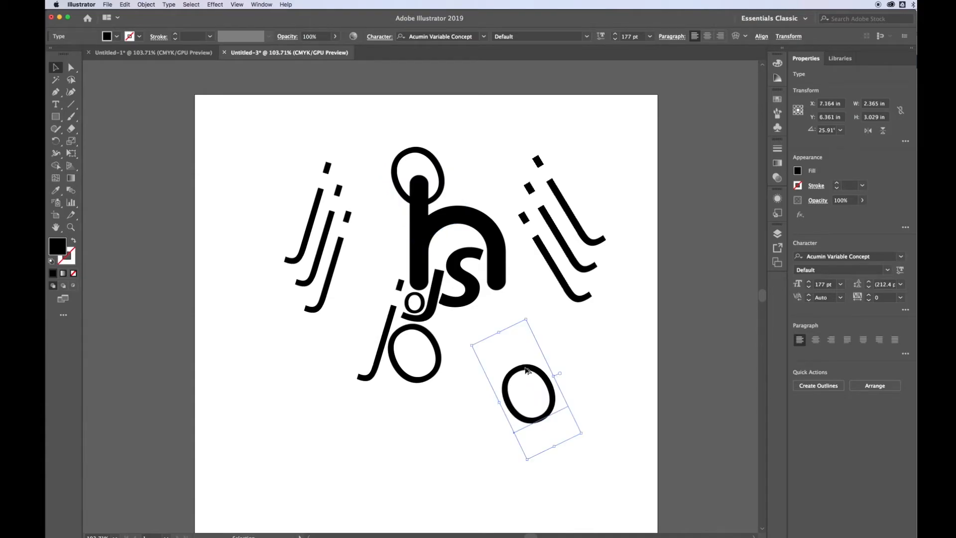
{"action": "left_click_drag", "start_coordinate": [528, 314], "coordinate": [588, 348]}
{"action": "left_click_drag", "start_coordinate": [519, 371], "coordinate": [418, 364]}
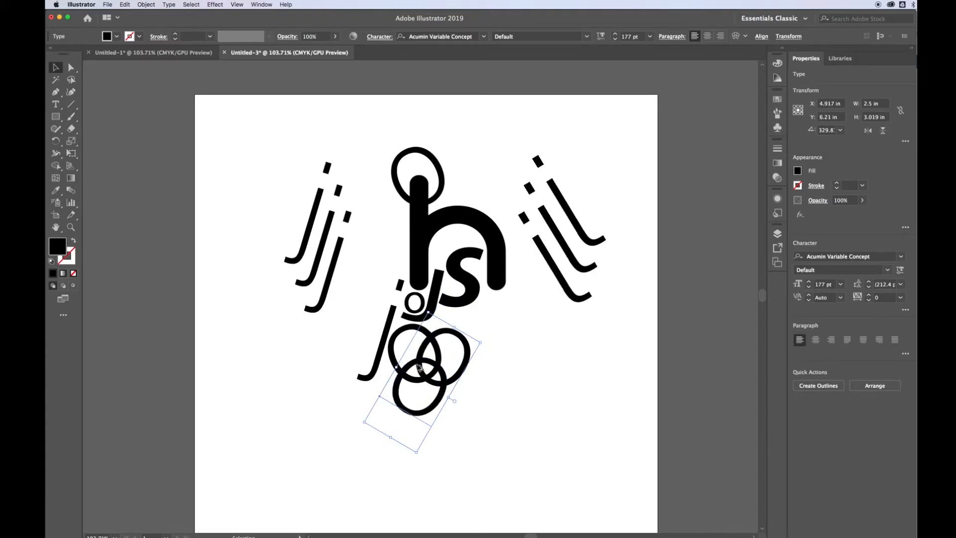
Duplicate the lowest overlapping o further down and rotate the copy to about 33.7°
{"action": "left_click_drag", "start_coordinate": [429, 413], "coordinate": [438, 446]}
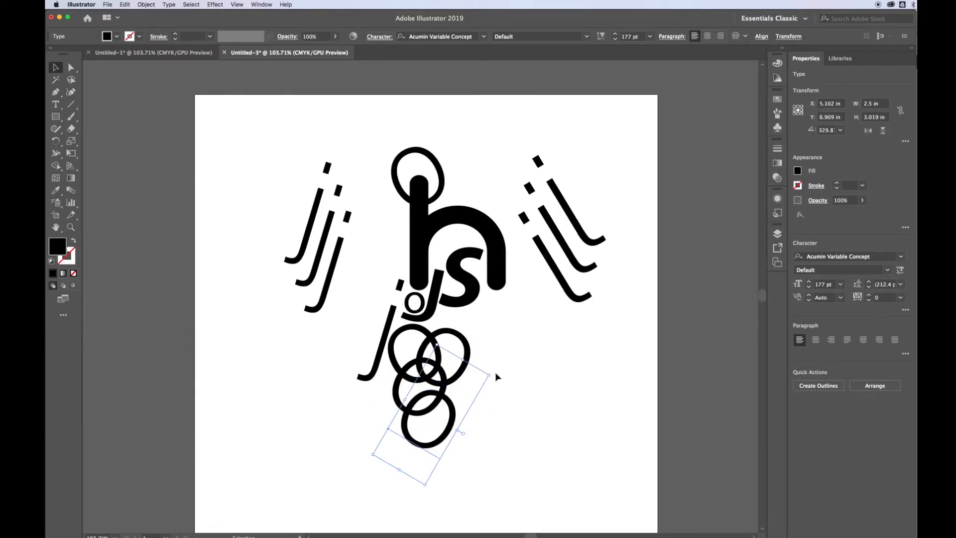
{"action": "left_click_drag", "start_coordinate": [493, 373], "coordinate": [450, 377]}
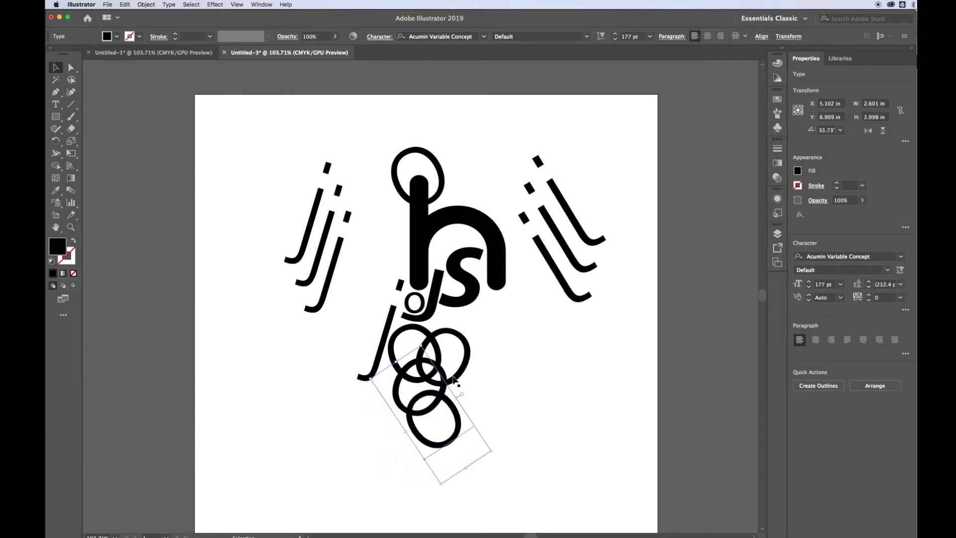
{"action": "left_click", "coordinate": [515, 392]}
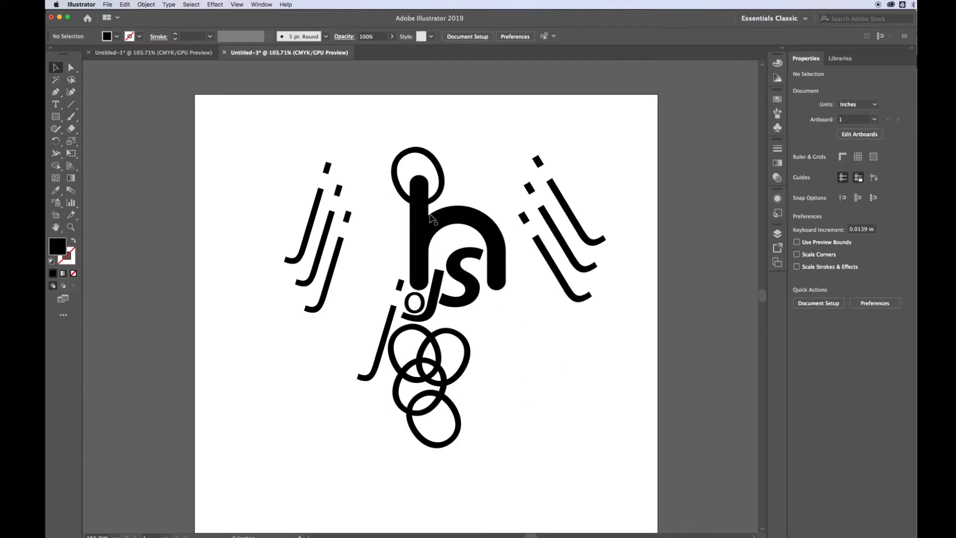
{"action": "left_click", "coordinate": [421, 338]}
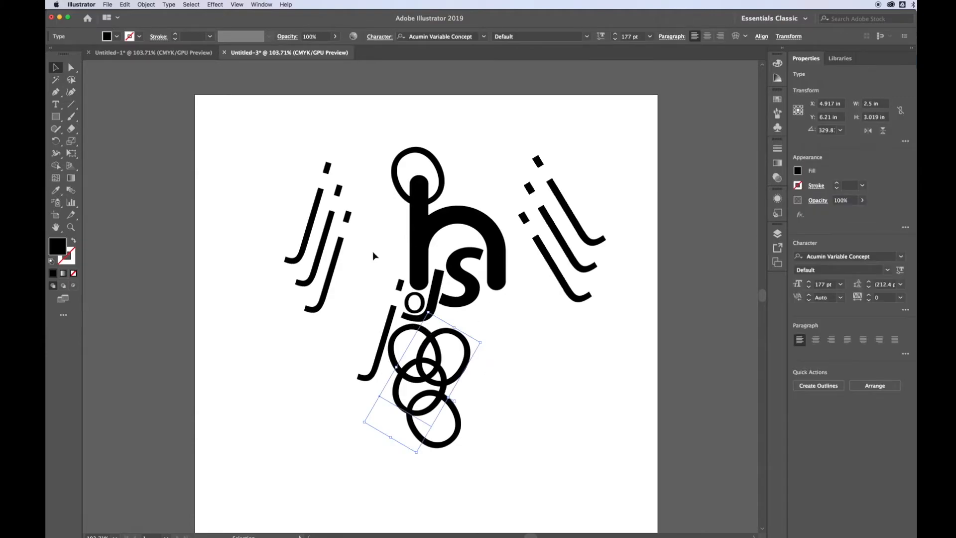
{"action": "left_click", "coordinate": [390, 277]}
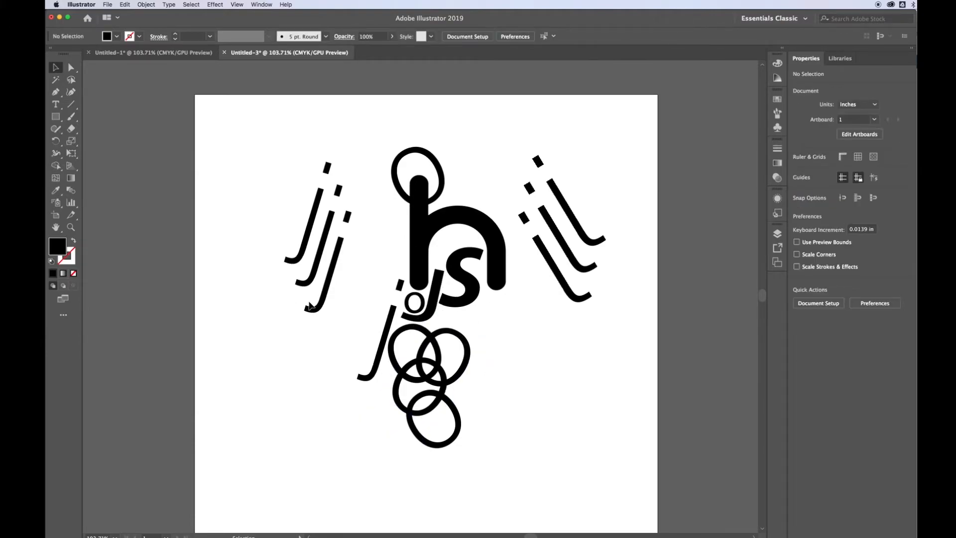
Add a lowercase s in Avalanche Regular, rotate it to about 11.2° and place it to the right of the o cluster
{"action": "left_click", "coordinate": [55, 104]}
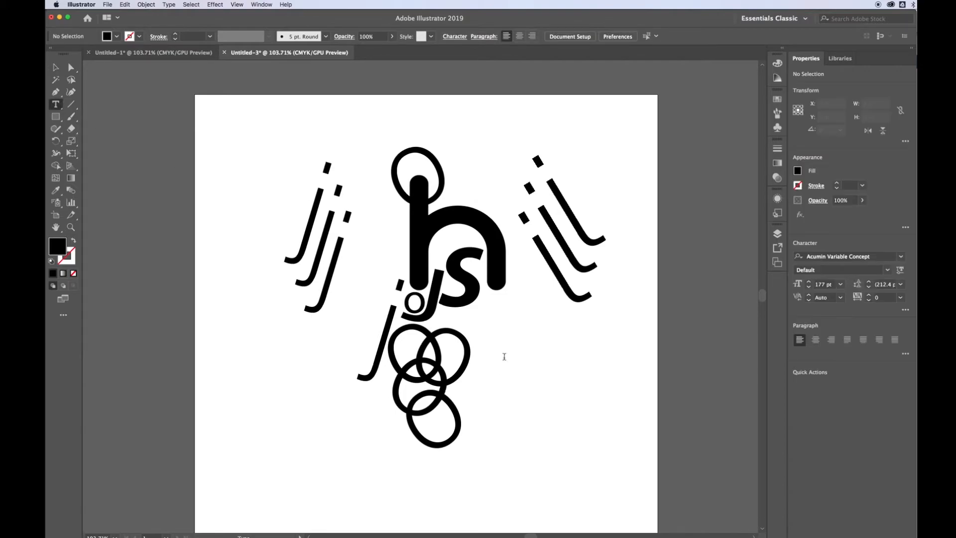
{"action": "left_click", "coordinate": [495, 355]}
{"action": "type", "text": "s"}
{"action": "key", "text": "Escape"}
{"action": "left_click_drag", "start_coordinate": [515, 355], "coordinate": [516, 409]}
{"action": "left_click", "coordinate": [483, 36]}
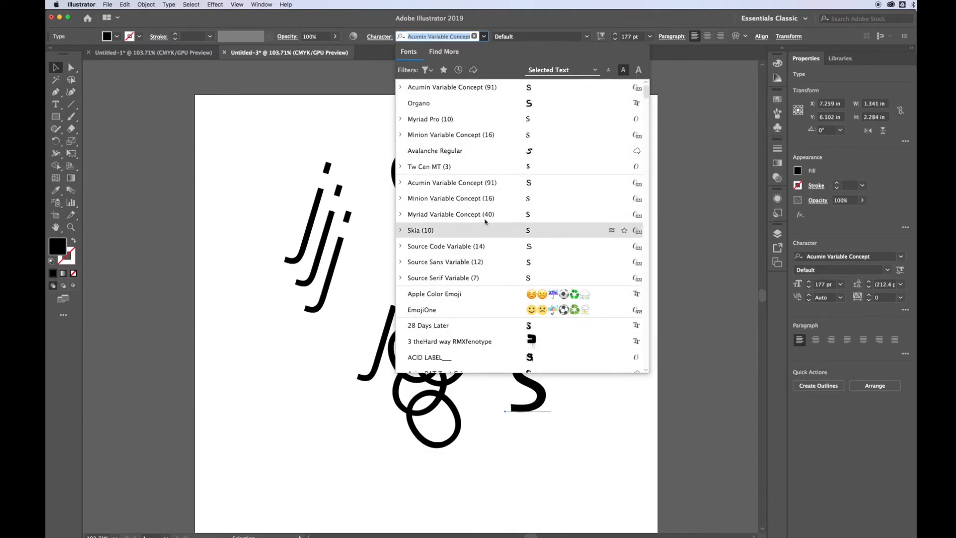
{"action": "left_click", "coordinate": [469, 153]}
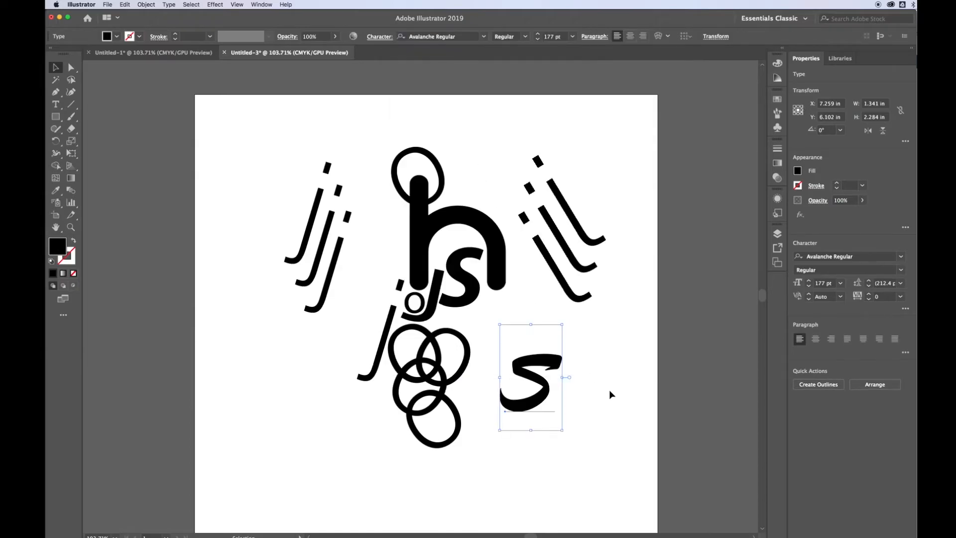
{"action": "left_click_drag", "start_coordinate": [566, 320], "coordinate": [554, 314]}
{"action": "left_click_drag", "start_coordinate": [548, 358], "coordinate": [582, 353]}
Lock the central letters, from the top o down to the overlapping o cluster
{"action": "left_click_drag", "start_coordinate": [495, 428], "coordinate": [386, 245]}
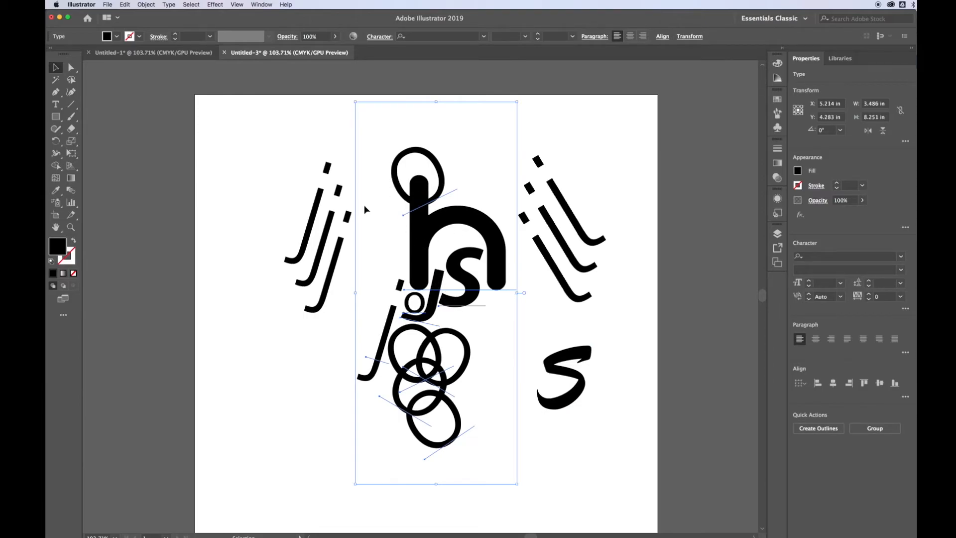
{"action": "left_click", "coordinate": [146, 5]}
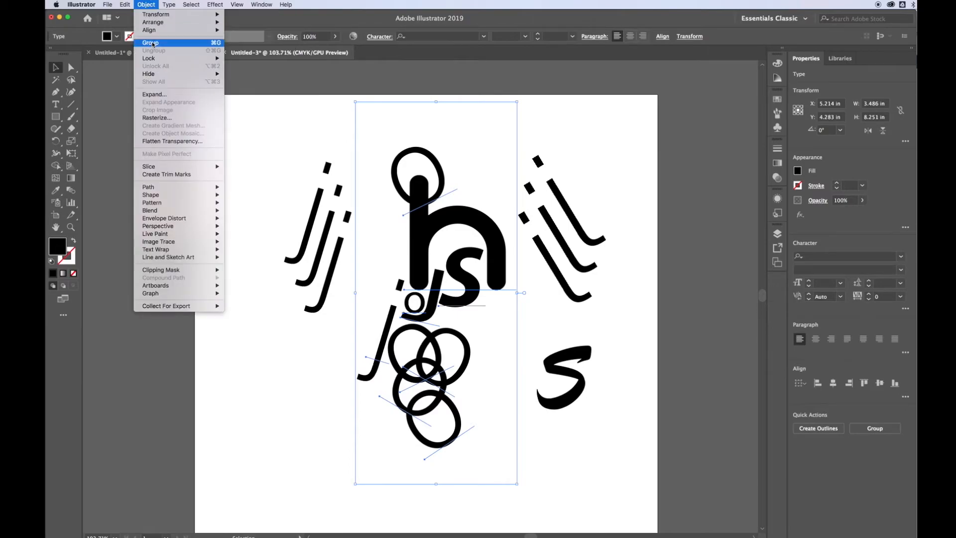
{"action": "mouse_move", "coordinate": [156, 61]}
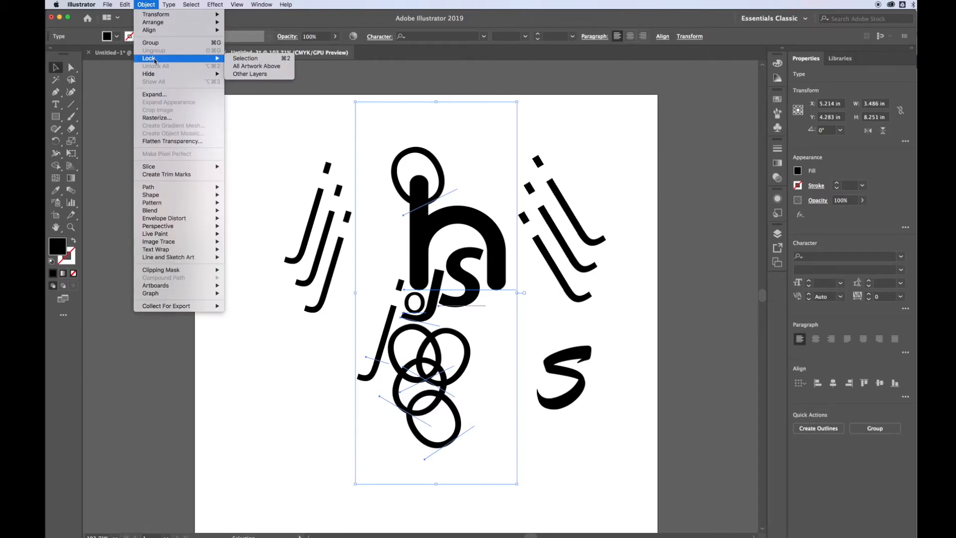
{"action": "left_click", "coordinate": [253, 62]}
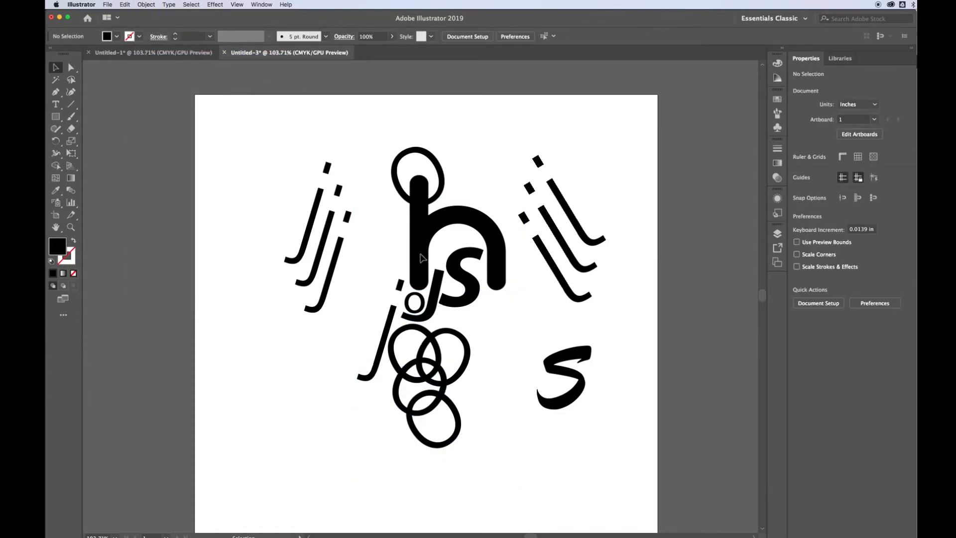
Shrink the Avalanche s to about 69.4 pt, rotate it to about 60.5° and set it inside the cluster's upper-left o
{"action": "mouse_move", "coordinate": [577, 357]}
{"action": "left_mouse_down"}
{"action": "mouse_move", "coordinate": [485, 303]}
{"action": "mouse_move", "coordinate": [458, 329]}
{"action": "left_mouse_up"}
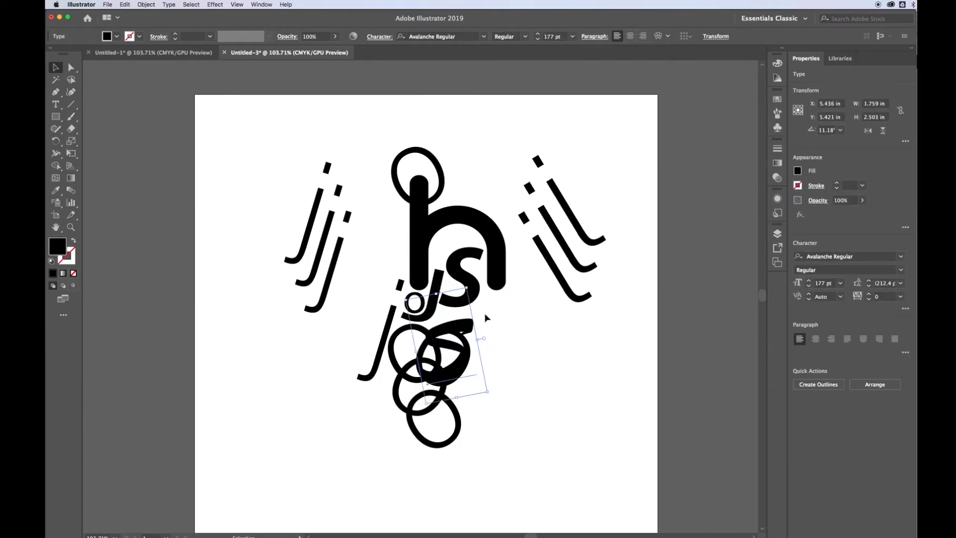
{"action": "mouse_move", "coordinate": [468, 286]}
{"action": "left_mouse_down"}
{"action": "mouse_move", "coordinate": [516, 352]}
{"action": "mouse_move", "coordinate": [448, 335]}
{"action": "mouse_move", "coordinate": [454, 320]}
{"action": "mouse_move", "coordinate": [450, 345]}
{"action": "mouse_move", "coordinate": [412, 348]}
{"action": "mouse_move", "coordinate": [401, 335]}
{"action": "mouse_move", "coordinate": [418, 358]}
{"action": "mouse_move", "coordinate": [411, 353]}
{"action": "left_mouse_up"}
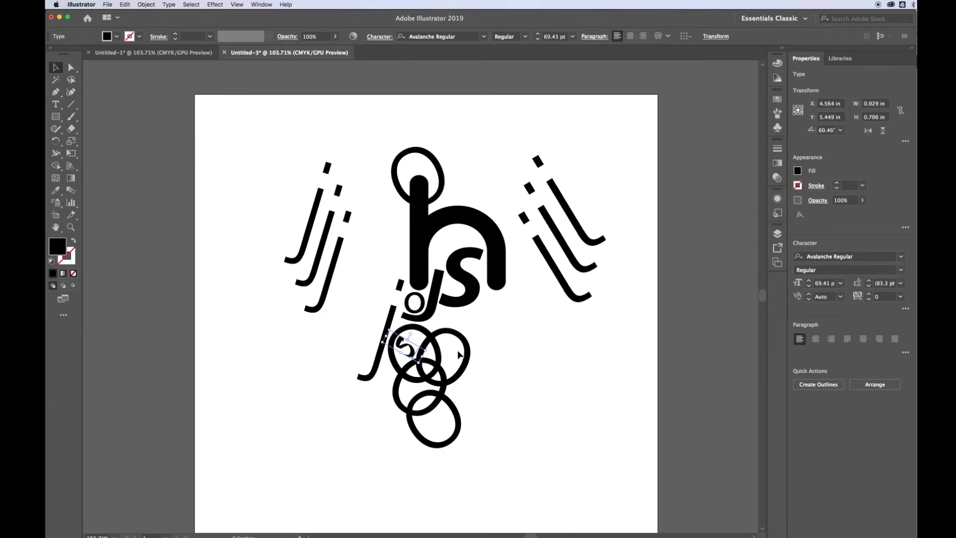
{"action": "left_click", "coordinate": [505, 345]}
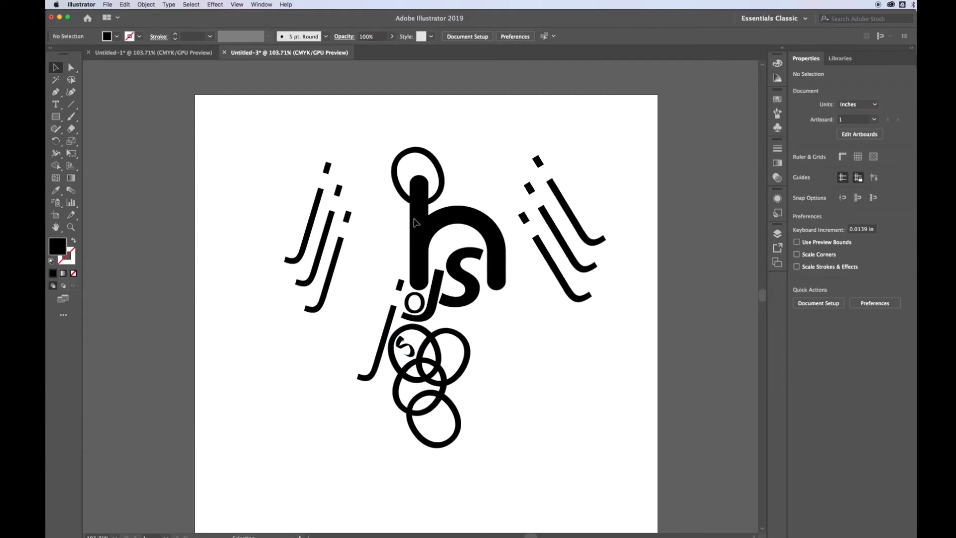
Unlock all locked letters and clear the selection
{"action": "left_click", "coordinate": [146, 4]}
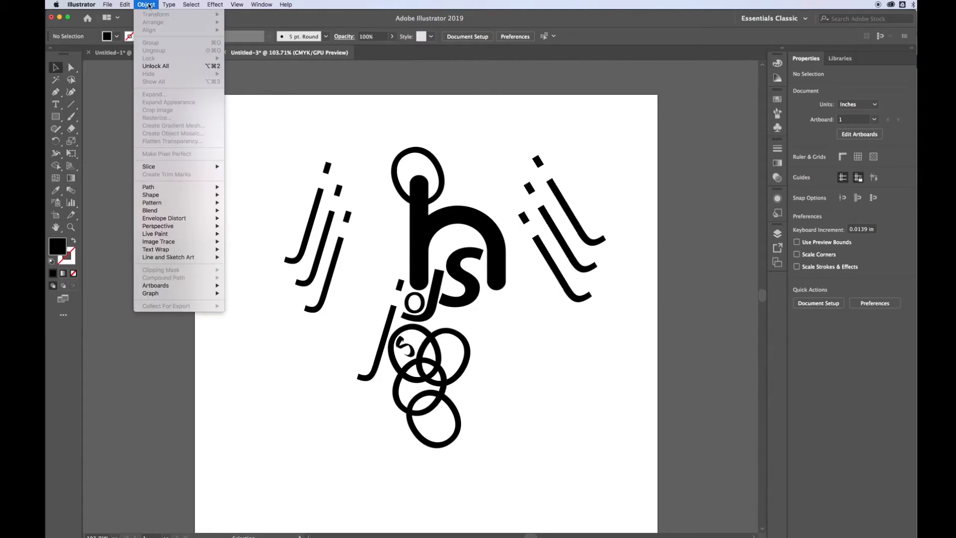
{"action": "left_click", "coordinate": [156, 66]}
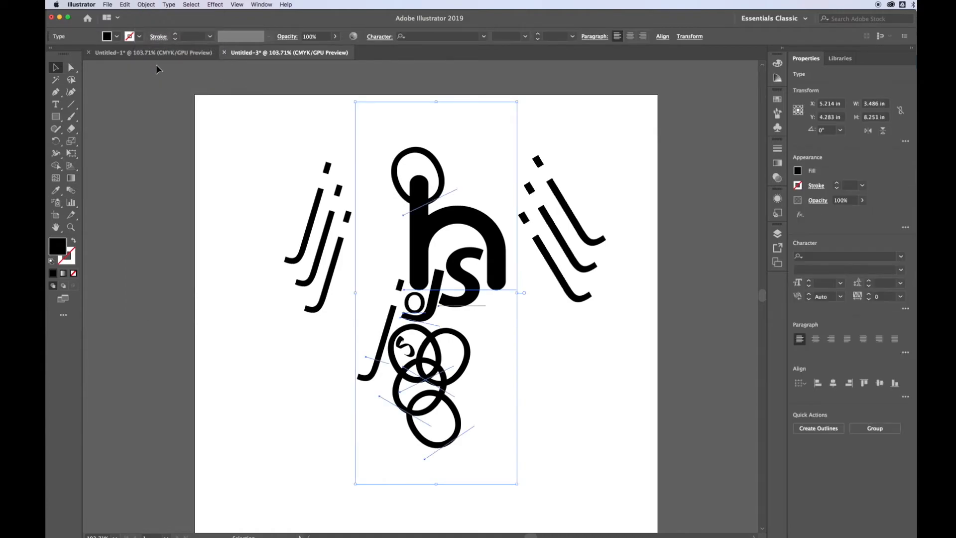
{"action": "left_click", "coordinate": [236, 137]}
Move the lowest o up and to the left within the cluster and make it slightly narrower
{"action": "left_click", "coordinate": [449, 404]}
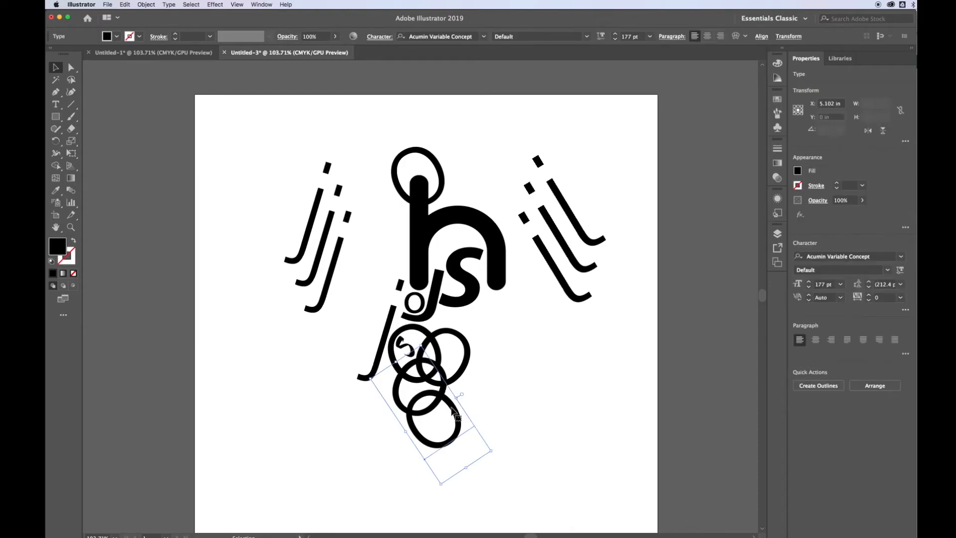
{"action": "left_click_drag", "start_coordinate": [449, 404], "coordinate": [445, 399]}
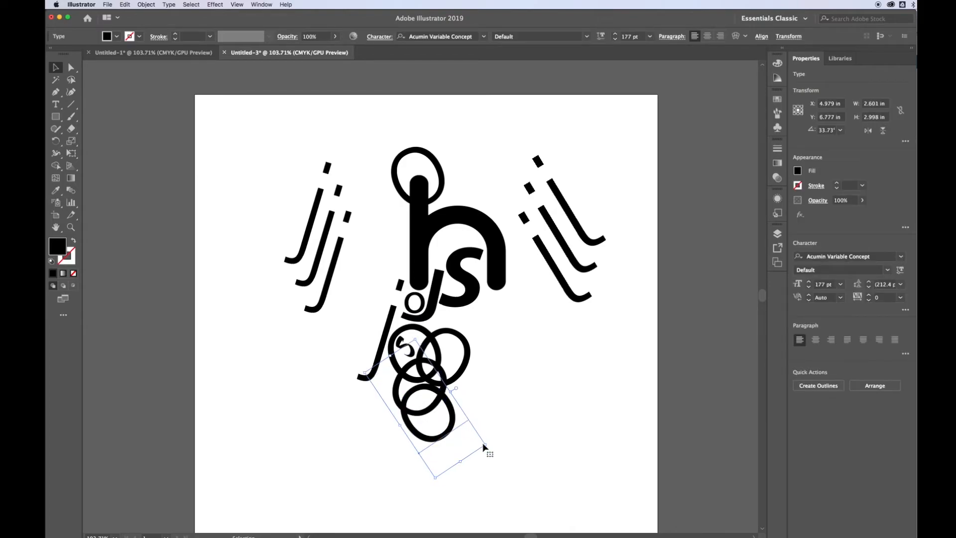
{"action": "left_click_drag", "start_coordinate": [483, 446], "coordinate": [477, 447]}
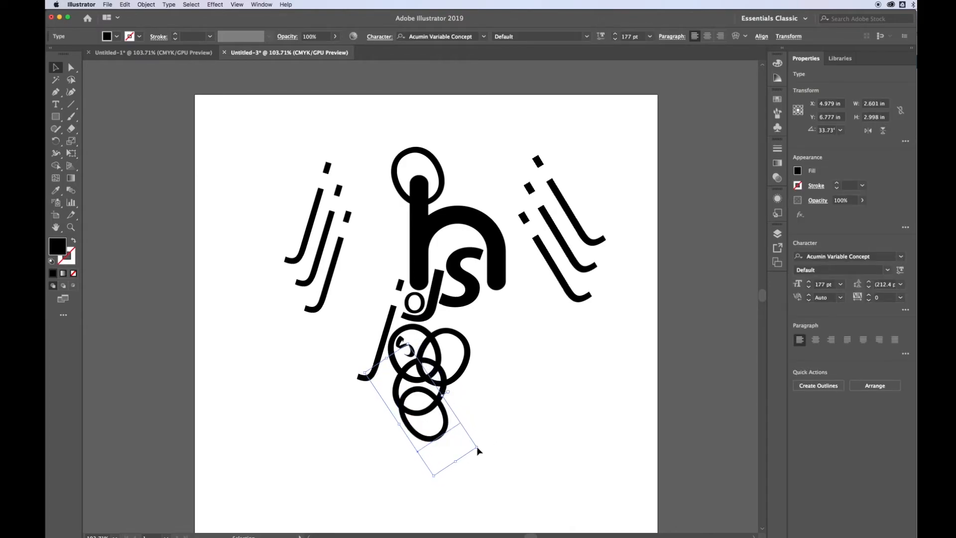
{"action": "left_click", "coordinate": [493, 412]}
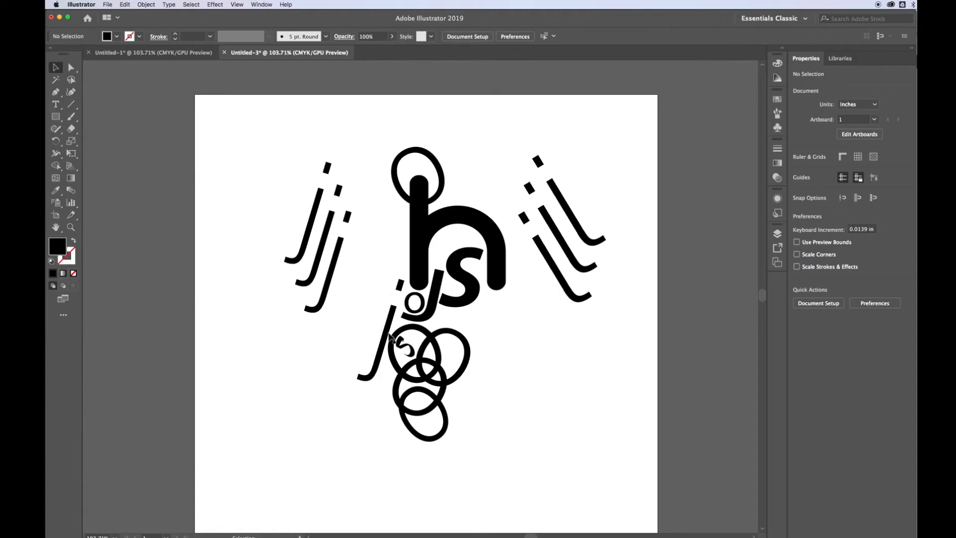
Duplicate the right-hand j group as a small copy below the s, beside the o cluster
{"action": "left_click", "coordinate": [567, 290]}
{"action": "left_click_drag", "start_coordinate": [559, 273], "coordinate": [498, 325], "text": "alt"}
{"action": "left_click", "coordinate": [408, 306]}
{"action": "left_click", "coordinate": [417, 268]}
{"action": "left_click", "coordinate": [145, 5]}
{"action": "left_click", "coordinate": [409, 325]}
{"action": "key", "text": "super+a"}
{"action": "left_click", "coordinate": [144, 5]}
{"action": "left_click", "coordinate": [124, 116]}
Add a lowercase o in Myriad Pro, scale it down and place it inside the lowest oval of the cluster
{"action": "left_click", "coordinate": [56, 104]}
{"action": "left_click", "coordinate": [272, 140]}
{"action": "type", "text": "o"}
{"action": "left_click_drag", "start_coordinate": [324, 157], "coordinate": [558, 437]}
{"action": "left_click_drag", "start_coordinate": [572, 343], "coordinate": [557, 390], "text": "shift"}
{"action": "scroll", "coordinate": [557, 390], "scroll_direction": "down", "scroll_amount": 2}
{"action": "left_click_drag", "start_coordinate": [542, 358], "coordinate": [430, 397], "text": "shift"}
Duplicate the small o under the central h's arch and place another, enlarged copy to the left of the h's stem
{"action": "left_click_drag", "start_coordinate": [430, 397], "coordinate": [442, 220], "text": "alt"}
{"action": "left_click_drag", "start_coordinate": [442, 219], "coordinate": [387, 254], "text": "alt"}
{"action": "left_click_drag", "start_coordinate": [373, 237], "coordinate": [354, 200], "text": "shift"}
{"action": "left_click_drag", "start_coordinate": [397, 214], "coordinate": [406, 225]}
Duplicate the small o again, enlarge the copy greatly and place it on the lower left of the composition
{"action": "left_click_drag", "start_coordinate": [387, 267], "coordinate": [433, 533], "text": "alt"}
{"action": "left_click_drag", "start_coordinate": [252, 382], "coordinate": [248, 236]}
{"action": "left_click_drag", "start_coordinate": [90, 503], "coordinate": [154, 264], "text": "shift"}
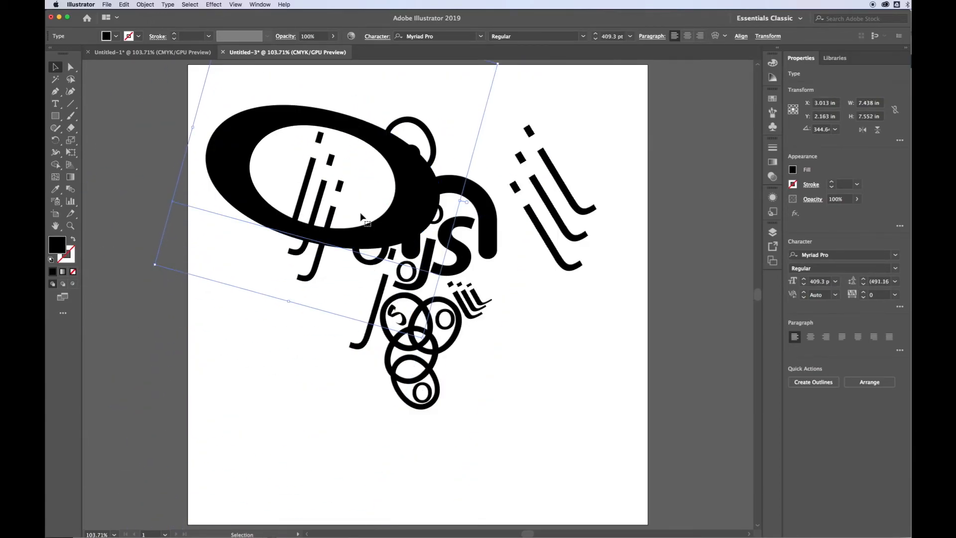
{"action": "left_click_drag", "start_coordinate": [362, 217], "coordinate": [279, 354]}
{"action": "left_click_drag", "start_coordinate": [144, 129], "coordinate": [262, 235]}
{"action": "left_click_drag", "start_coordinate": [301, 325], "coordinate": [293, 292]}
{"action": "left_click", "coordinate": [199, 219]}
{"action": "scroll", "coordinate": [199, 219], "scroll_direction": "up", "scroll_amount": 2}
Add an uppercase H, enlarge it, turn it sideways and place it to the lower right of the o cluster
{"action": "left_click", "coordinate": [55, 104]}
{"action": "left_click", "coordinate": [241, 175]}
{"action": "type", "text": "H"}
{"action": "left_click", "coordinate": [55, 66]}
{"action": "left_click_drag", "start_coordinate": [280, 144], "coordinate": [339, 101]}
{"action": "left_click_drag", "start_coordinate": [303, 150], "coordinate": [565, 418]}
{"action": "left_click_drag", "start_coordinate": [586, 352], "coordinate": [461, 374], "text": "shift"}
Duplicate the sideways H, shrink the copy and set small H's on both sides of the large one's stem
{"action": "left_click_drag", "start_coordinate": [553, 407], "coordinate": [570, 330], "text": "alt"}
{"action": "left_click_drag", "start_coordinate": [632, 312], "coordinate": [546, 363], "text": "shift"}
{"action": "left_click_drag", "start_coordinate": [515, 372], "coordinate": [499, 424]}
{"action": "left_click_drag", "start_coordinate": [498, 424], "coordinate": [572, 424], "text": "alt"}
{"action": "left_click", "coordinate": [619, 418]}
Duplicate a small H, rotate the copy diagonally and place it against the upper left of the large O
{"action": "left_click_drag", "start_coordinate": [523, 448], "coordinate": [494, 369]}
{"action": "key", "text": "super+z"}
{"action": "left_click_drag", "start_coordinate": [483, 453], "coordinate": [360, 486], "text": "alt"}
{"action": "left_click_drag", "start_coordinate": [360, 487], "coordinate": [230, 341]}
{"action": "left_click_drag", "start_coordinate": [279, 299], "coordinate": [253, 327]}
{"action": "left_click", "coordinate": [214, 279]}
{"action": "left_click", "coordinate": [555, 472]}
{"action": "left_click", "coordinate": [624, 477]}
Add a lowercase j and place its dot in the centre of the large O, with the tail hanging below
{"action": "left_click", "coordinate": [56, 103]}
{"action": "left_click", "coordinate": [463, 173]}
{"action": "type", "text": "j"}
{"action": "left_click", "coordinate": [55, 67]}
{"action": "left_click_drag", "start_coordinate": [475, 139], "coordinate": [288, 435]}
{"action": "left_click", "coordinate": [219, 463]}
Add an uppercase J and change its font to a serif typeface
{"action": "left_click", "coordinate": [55, 104]}
{"action": "left_click", "coordinate": [462, 191]}
{"action": "type", "text": "J"}
{"action": "left_click", "coordinate": [56, 67]}
{"action": "left_click", "coordinate": [480, 36]}
{"action": "left_click", "coordinate": [447, 292]}
Enlarge the serif J, turn it upside down and place it in the upper left corner of the artboard
{"action": "left_click_drag", "start_coordinate": [473, 164], "coordinate": [345, 461]}
{"action": "left_click_drag", "start_coordinate": [373, 387], "coordinate": [532, 182]}
{"action": "left_click_drag", "start_coordinate": [381, 243], "coordinate": [288, 150]}
{"action": "left_click_drag", "start_coordinate": [218, 422], "coordinate": [306, 288]}
{"action": "left_click_drag", "start_coordinate": [350, 220], "coordinate": [243, 260]}
{"action": "left_click", "coordinate": [401, 147]}
Duplicate the large serif J, rotate the copy to about 211.6° and place it between the central h and the right-hand j's
{"action": "left_click_drag", "start_coordinate": [245, 201], "coordinate": [504, 227]}
{"action": "left_click_drag", "start_coordinate": [595, 359], "coordinate": [639, 309]}
{"action": "left_click_drag", "start_coordinate": [510, 276], "coordinate": [520, 304]}
{"action": "left_click", "coordinate": [612, 354]}
Move the small sideways H above the large sideways H down against it
{"action": "left_click", "coordinate": [525, 388]}
{"action": "left_click_drag", "start_coordinate": [528, 359], "coordinate": [531, 373]}
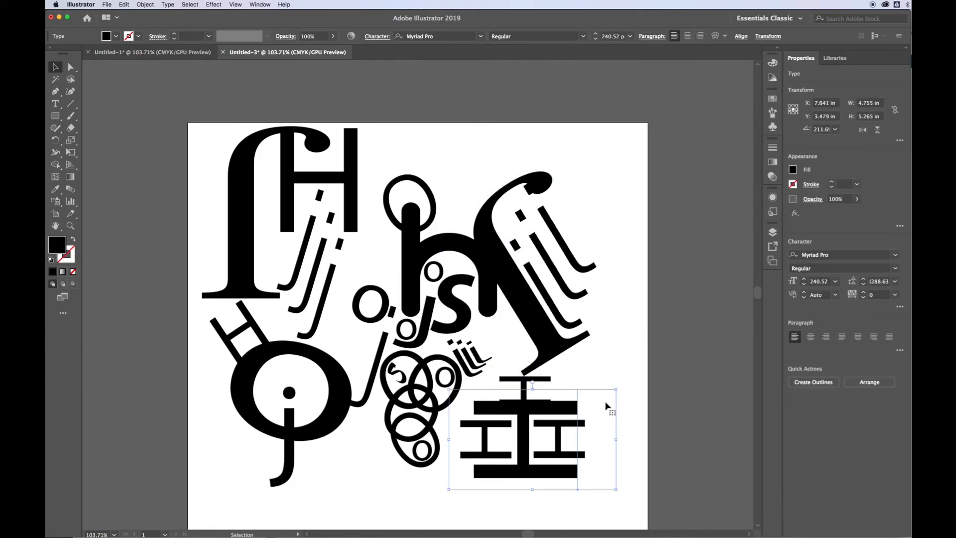
{"action": "left_click", "coordinate": [400, 164]}
Add an uppercase J in a sans-serif font and place it below the o cluster, beside the stacked H's
{"action": "key", "text": "t"}
{"action": "left_click", "coordinate": [446, 164]}
{"action": "type", "text": "J"}
{"action": "key", "text": "Escape"}
{"action": "left_click", "coordinate": [481, 35]}
{"action": "left_click", "coordinate": [493, 246]}
{"action": "left_click_drag", "start_coordinate": [496, 154], "coordinate": [465, 514]}
{"action": "left_click", "coordinate": [510, 500]}
Duplicate the sans-serif J across the lower area, rotating copies and joining one to the tail of the j in the large O
{"action": "left_click_drag", "start_coordinate": [449, 432], "coordinate": [449, 514]}
{"action": "scroll", "coordinate": [510, 499], "scroll_direction": "down", "scroll_amount": 3}
{"action": "left_click_drag", "start_coordinate": [417, 510], "coordinate": [315, 458]}
{"action": "left_click_drag", "start_coordinate": [341, 400], "coordinate": [240, 448]}
{"action": "left_click_drag", "start_coordinate": [237, 399], "coordinate": [322, 524]}
{"action": "left_click_drag", "start_coordinate": [311, 501], "coordinate": [292, 488]}
{"action": "left_click", "coordinate": [216, 393]}
{"action": "left_click", "coordinate": [193, 352]}
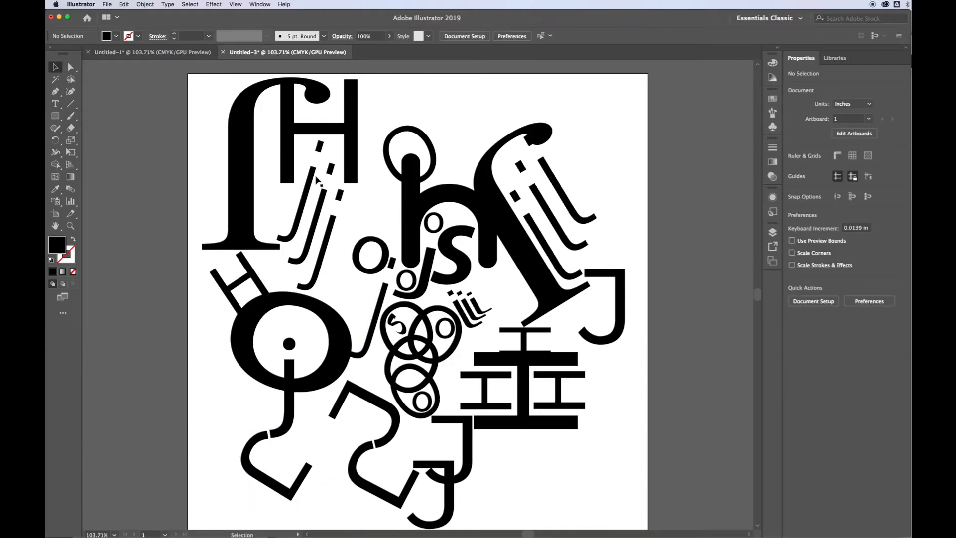
Add a lowercase h in the rounded Organo font, scale it and place copies in the upper-right and lower-right areas of the artboard
{"action": "scroll", "coordinate": [405, 211], "scroll_direction": "up", "scroll_amount": 3}
{"action": "key", "text": "t"}
{"action": "left_click", "coordinate": [465, 197]}
{"action": "left_click", "coordinate": [480, 36]}
{"action": "type", "text": "h"}
{"action": "left_click", "coordinate": [416, 164]}
{"action": "left_click_drag", "start_coordinate": [528, 160], "coordinate": [629, 202]}
{"action": "left_click_drag", "start_coordinate": [615, 191], "coordinate": [171, 398]}
{"action": "scroll", "coordinate": [172, 397], "scroll_direction": "down", "scroll_amount": 5}
{"action": "left_click_drag", "start_coordinate": [216, 215], "coordinate": [526, 347]}
{"action": "left_click_drag", "start_coordinate": [557, 413], "coordinate": [572, 425]}
Add a rounded lowercase o, scale it down and fit it between the legs of the lower h
{"action": "left_click", "coordinate": [153, 111]}
{"action": "key", "text": "t"}
{"action": "left_click", "coordinate": [683, 363]}
{"action": "type", "text": "o"}
{"action": "key", "text": "Escape"}
{"action": "left_click_drag", "start_coordinate": [724, 305], "coordinate": [529, 361]}
{"action": "left_click_drag", "start_coordinate": [547, 327], "coordinate": [526, 360]}
{"action": "left_click_drag", "start_coordinate": [508, 381], "coordinate": [508, 360]}
Add a rounded lowercase s in Organo and place scaled, rotated copies in the lower-left and lower-right corners
{"action": "left_click", "coordinate": [583, 342]}
{"action": "key", "text": "t"}
{"action": "left_click", "coordinate": [156, 427]}
{"action": "type", "text": "s"}
{"action": "key", "text": "Escape"}
{"action": "left_click_drag", "start_coordinate": [226, 449], "coordinate": [254, 411]}
{"action": "left_click_drag", "start_coordinate": [192, 393], "coordinate": [209, 366]}
{"action": "left_click_drag", "start_coordinate": [266, 386], "coordinate": [606, 380]}
{"action": "left_click_drag", "start_coordinate": [646, 383], "coordinate": [641, 330]}
{"action": "left_click_drag", "start_coordinate": [614, 364], "coordinate": [617, 374]}
{"action": "left_click_drag", "start_coordinate": [542, 341], "coordinate": [524, 329]}
Duplicate the rounded s above the sans-serif J near the right edge and, rotated to about 139.7°, left of the central h
{"action": "left_click_drag", "start_coordinate": [595, 351], "coordinate": [607, 89]}
{"action": "scroll", "coordinate": [607, 90], "scroll_direction": "up", "scroll_amount": 5}
{"action": "left_click_drag", "start_coordinate": [647, 258], "coordinate": [618, 207]}
{"action": "left_click_drag", "start_coordinate": [572, 226], "coordinate": [592, 227]}
{"action": "left_click_drag", "start_coordinate": [637, 208], "coordinate": [626, 213]}
{"action": "left_click", "coordinate": [620, 263]}
{"action": "left_click_drag", "start_coordinate": [582, 245], "coordinate": [335, 213]}
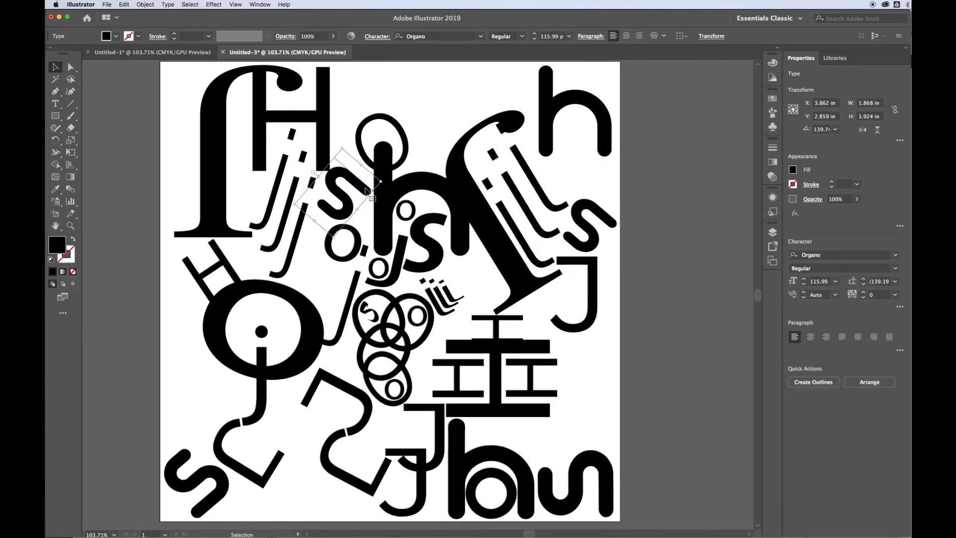
{"action": "left_click_drag", "start_coordinate": [382, 174], "coordinate": [385, 184]}
{"action": "left_click", "coordinate": [425, 142]}
Add a rounded uppercase J in Organo, rotate it beside the large O and repeat it among the upper and right-hand letters
{"action": "key", "text": "t"}
{"action": "left_click", "coordinate": [434, 113]}
{"action": "type", "text": "J"}
{"action": "key", "text": "Escape"}
{"action": "left_click_drag", "start_coordinate": [474, 145], "coordinate": [230, 463]}
{"action": "left_click_drag", "start_coordinate": [250, 393], "coordinate": [275, 495]}
{"action": "left_click_drag", "start_coordinate": [219, 463], "coordinate": [221, 440]}
{"action": "left_click_drag", "start_coordinate": [168, 416], "coordinate": [156, 415]}
{"action": "left_click_drag", "start_coordinate": [286, 407], "coordinate": [288, 415]}
{"action": "left_click", "coordinate": [400, 142]}
Add an uppercase H in a serif font, scale and rotate it and place it beside the small j cluster
{"action": "key", "text": "t"}
{"action": "left_click", "coordinate": [412, 125]}
{"action": "type", "text": "H"}
{"action": "key", "text": "Escape"}
{"action": "left_click", "coordinate": [480, 36]}
{"action": "left_click", "coordinate": [454, 133]}
{"action": "left_click_drag", "start_coordinate": [450, 151], "coordinate": [340, 390]}
{"action": "left_click_drag", "start_coordinate": [385, 330], "coordinate": [340, 395]}
{"action": "left_click_drag", "start_coordinate": [331, 427], "coordinate": [490, 415]}
{"action": "left_click_drag", "start_coordinate": [501, 375], "coordinate": [479, 369]}
{"action": "left_click", "coordinate": [502, 424]}
Place a Myriad Pro H rotated to about 121° against the foot of the large diagonal J
{"action": "left_click", "coordinate": [498, 439]}
{"action": "left_click_drag", "start_coordinate": [499, 431], "coordinate": [499, 435]}
{"action": "left_click_drag", "start_coordinate": [498, 445], "coordinate": [539, 441]}
{"action": "left_click_drag", "start_coordinate": [575, 429], "coordinate": [561, 414]}
{"action": "left_click", "coordinate": [532, 427]}
{"action": "left_click", "coordinate": [553, 441]}
{"action": "left_click_drag", "start_coordinate": [536, 456], "coordinate": [539, 439]}
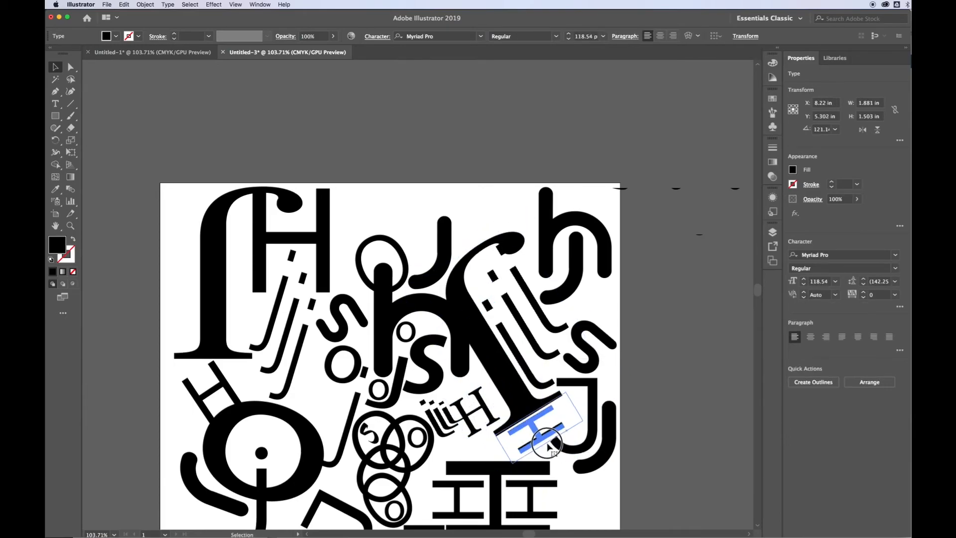
{"action": "left_click", "coordinate": [599, 479]}
Add a serif uppercase J and fit it with a smaller inverted copy between the stacked H's and the right edge
{"action": "scroll", "coordinate": [594, 448], "scroll_direction": "down", "scroll_amount": 5}
{"action": "left_click", "coordinate": [57, 105]}
{"action": "left_click", "coordinate": [644, 398]}
{"action": "type", "text": "J"}
{"action": "left_click", "coordinate": [55, 67]}
{"action": "left_click_drag", "start_coordinate": [681, 364], "coordinate": [601, 375]}
{"action": "left_click_drag", "start_coordinate": [590, 314], "coordinate": [590, 333]}
{"action": "left_click_drag", "start_coordinate": [603, 377], "coordinate": [582, 379]}
{"action": "left_click_drag", "start_coordinate": [598, 329], "coordinate": [537, 451]}
{"action": "left_click_drag", "start_coordinate": [554, 419], "coordinate": [551, 427]}
{"action": "left_click_drag", "start_coordinate": [593, 342], "coordinate": [578, 371]}
{"action": "left_click_drag", "start_coordinate": [552, 392], "coordinate": [568, 377]}
Duplicate the serif J into the lower-left area and rotate it between the linked sans-serif J's
{"action": "left_click_drag", "start_coordinate": [597, 397], "coordinate": [296, 453]}
{"action": "left_click", "coordinate": [601, 384]}
{"action": "left_click_drag", "start_coordinate": [318, 399], "coordinate": [323, 437]}
{"action": "left_click_drag", "start_coordinate": [302, 444], "coordinate": [300, 437]}
{"action": "left_click", "coordinate": [184, 392]}
{"action": "left_click", "coordinate": [172, 405]}
Duplicate the rounded o as a ring inside the large O and as three overlapping rings above the o on the central h
{"action": "left_click", "coordinate": [307, 313]}
{"action": "left_click_drag", "start_coordinate": [491, 507], "coordinate": [313, 507]}
{"action": "left_click_drag", "start_coordinate": [333, 493], "coordinate": [395, 100]}
{"action": "scroll", "coordinate": [397, 92], "scroll_direction": "up", "scroll_amount": 3}
{"action": "left_click_drag", "start_coordinate": [390, 128], "coordinate": [402, 127]}
{"action": "left_click_drag", "start_coordinate": [401, 126], "coordinate": [419, 132]}
{"action": "left_click", "coordinate": [424, 132]}
{"action": "left_click", "coordinate": [420, 95]}
Duplicate the small serif o twice beside the upper H and once inside the o left of the central h
{"action": "left_click_drag", "start_coordinate": [405, 255], "coordinate": [345, 170]}
{"action": "left_click_drag", "start_coordinate": [346, 170], "coordinate": [345, 192]}
{"action": "left_click_drag", "start_coordinate": [345, 191], "coordinate": [342, 285]}
{"action": "left_click", "coordinate": [343, 286]}
{"action": "scroll", "coordinate": [220, 113], "scroll_direction": "down", "scroll_amount": 3}
{"action": "scroll", "coordinate": [174, 130], "scroll_direction": "up", "scroll_amount": 1}
Try the upper rounded J rotated to about 215° beside the nested o's, and delete it
{"action": "left_click", "coordinate": [121, 149]}
{"action": "left_click_drag", "start_coordinate": [447, 138], "coordinate": [331, 266]}
{"action": "left_click_drag", "start_coordinate": [347, 201], "coordinate": [320, 320]}
{"action": "left_click_drag", "start_coordinate": [331, 260], "coordinate": [336, 271]}
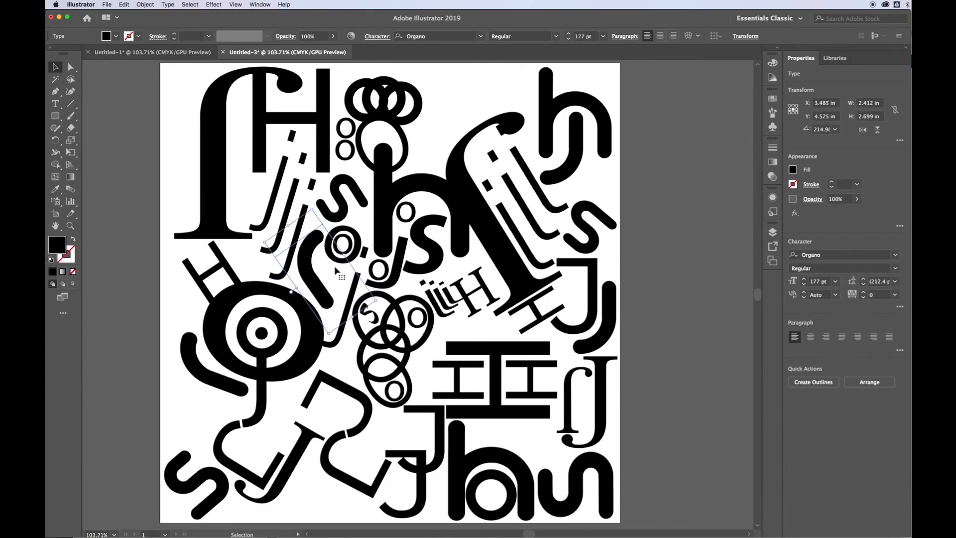
{"action": "left_click", "coordinate": [476, 94]}
{"action": "left_click", "coordinate": [323, 296]}
{"action": "key", "text": "Delete"}
Place a serif s in AHJ Baskerville beside the o on the central h and a rotated copy below the nested o's
{"action": "left_click_drag", "start_coordinate": [498, 67], "coordinate": [486, 70]}
{"action": "scroll", "coordinate": [453, 224], "scroll_direction": "up", "scroll_amount": 5}
{"action": "left_click_drag", "start_coordinate": [483, 209], "coordinate": [423, 287]}
{"action": "left_click_drag", "start_coordinate": [422, 287], "coordinate": [305, 416]}
{"action": "left_click_drag", "start_coordinate": [336, 340], "coordinate": [276, 343]}
{"action": "left_click_drag", "start_coordinate": [342, 463], "coordinate": [349, 475]}
{"action": "left_click_drag", "start_coordinate": [325, 395], "coordinate": [328, 395]}
Duplicate the serif s, scale and rotate it to about 227.8°, and place it above the rounded s near the right edge
{"action": "left_click_drag", "start_coordinate": [437, 264], "coordinate": [612, 299]}
{"action": "left_click_drag", "start_coordinate": [625, 246], "coordinate": [625, 352]}
{"action": "left_click_drag", "start_coordinate": [621, 322], "coordinate": [622, 339]}
{"action": "left_click_drag", "start_coordinate": [637, 385], "coordinate": [632, 377]}
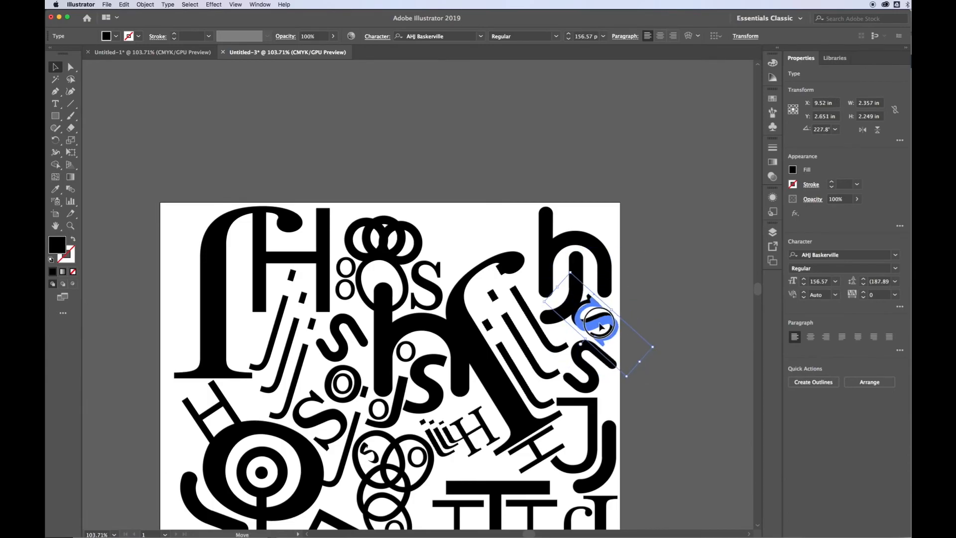
{"action": "left_click_drag", "start_coordinate": [618, 337], "coordinate": [616, 337]}
{"action": "left_click", "coordinate": [630, 311]}
Add a lowercase h in AHJ Baskerville, scale and rotate it, and place it at the top beside the serif s
{"action": "scroll", "coordinate": [629, 312], "scroll_direction": "down", "scroll_amount": 5}
{"action": "left_click", "coordinate": [55, 103]}
{"action": "left_click", "coordinate": [668, 302]}
{"action": "type", "text": "h"}
{"action": "left_click", "coordinate": [55, 67]}
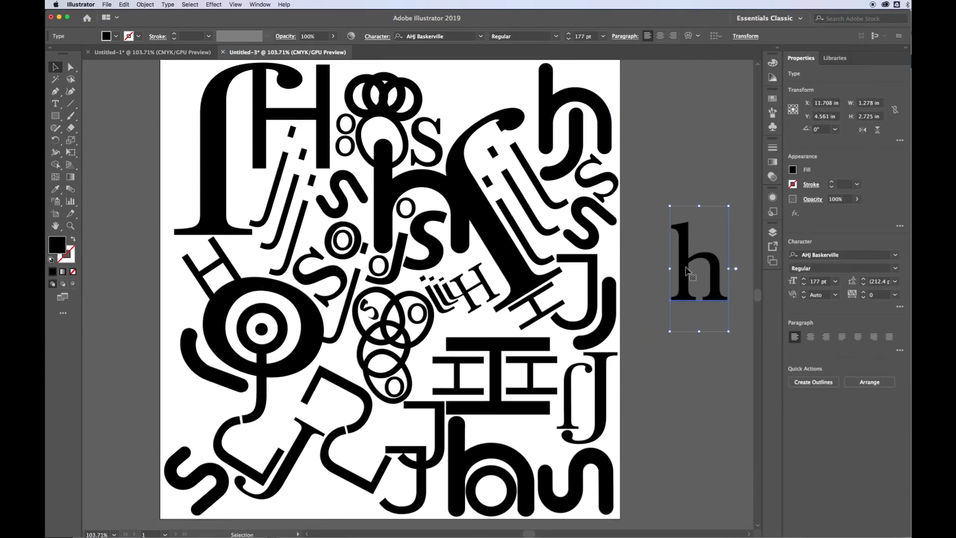
{"action": "left_click_drag", "start_coordinate": [681, 279], "coordinate": [450, 128]}
{"action": "scroll", "coordinate": [462, 130], "scroll_direction": "up", "scroll_amount": 5}
{"action": "left_click_drag", "start_coordinate": [502, 109], "coordinate": [474, 105]}
{"action": "left_click_drag", "start_coordinate": [452, 177], "coordinate": [449, 146]}
{"action": "left_click_drag", "start_coordinate": [460, 76], "coordinate": [462, 105]}
{"action": "left_click_drag", "start_coordinate": [467, 162], "coordinate": [462, 155]}
{"action": "left_click_drag", "start_coordinate": [457, 96], "coordinate": [451, 96]}
{"action": "left_click", "coordinate": [498, 94]}
Duplicate the serif h, scale and rotate the copy, and place it below the overlapping o cluster
{"action": "left_click_drag", "start_coordinate": [466, 152], "coordinate": [273, 248]}
{"action": "left_click_drag", "start_coordinate": [321, 280], "coordinate": [314, 290]}
{"action": "left_click_drag", "start_coordinate": [290, 264], "coordinate": [256, 235]}
{"action": "left_click_drag", "start_coordinate": [279, 259], "coordinate": [404, 478]}
{"action": "left_click", "coordinate": [460, 431]}
{"action": "left_click", "coordinate": [659, 336]}
Add a lowercase j in AHJ Baskerville, scale it down and place it with a copy left of the large upper-left J
{"action": "scroll", "coordinate": [653, 332], "scroll_direction": "down", "scroll_amount": 5}
{"action": "key", "text": "super+minus"}
{"action": "key", "text": "super+minus"}
{"action": "scroll", "coordinate": [640, 343], "scroll_direction": "up", "scroll_amount": 3}
{"action": "key", "text": "super+a"}
{"action": "left_click", "coordinate": [638, 342]}
{"action": "key", "text": "t"}
{"action": "left_click", "coordinate": [309, 137]}
{"action": "type", "text": "j"}
{"action": "key", "text": "Escape"}
{"action": "left_click_drag", "start_coordinate": [324, 78], "coordinate": [316, 112]}
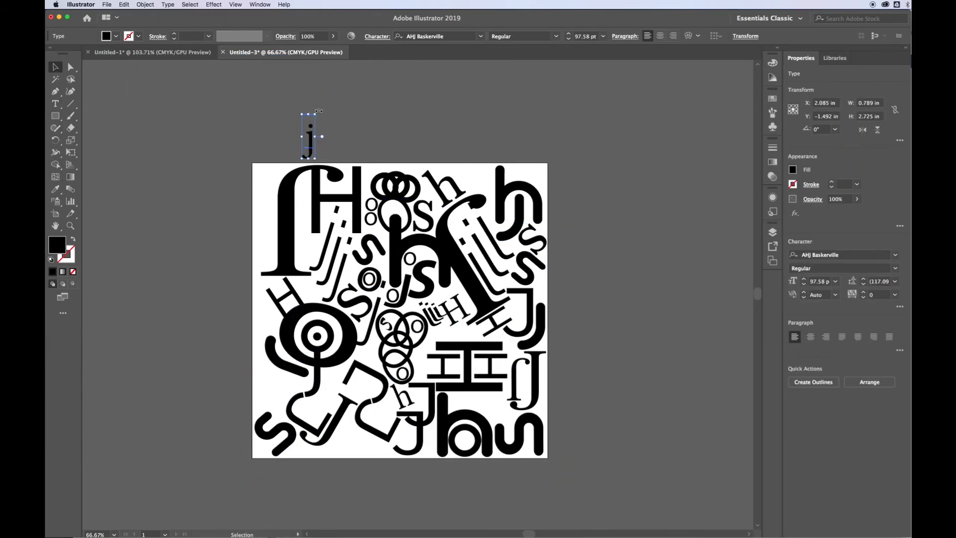
{"action": "left_click_drag", "start_coordinate": [276, 250], "coordinate": [276, 174], "text": "alt"}
{"action": "left_click_drag", "start_coordinate": [258, 201], "coordinate": [261, 196]}
Place rotated copies of the small serif j beside the lower-left serif J and beneath the stacked H's
{"action": "key", "text": "super+shift+a"}
{"action": "key", "text": "super+shift+a"}
{"action": "left_click_drag", "start_coordinate": [335, 383], "coordinate": [335, 385]}
{"action": "key", "text": "super+shift+a"}
{"action": "left_click_drag", "start_coordinate": [460, 384], "coordinate": [474, 403]}
{"action": "key", "text": "super+shift+a"}
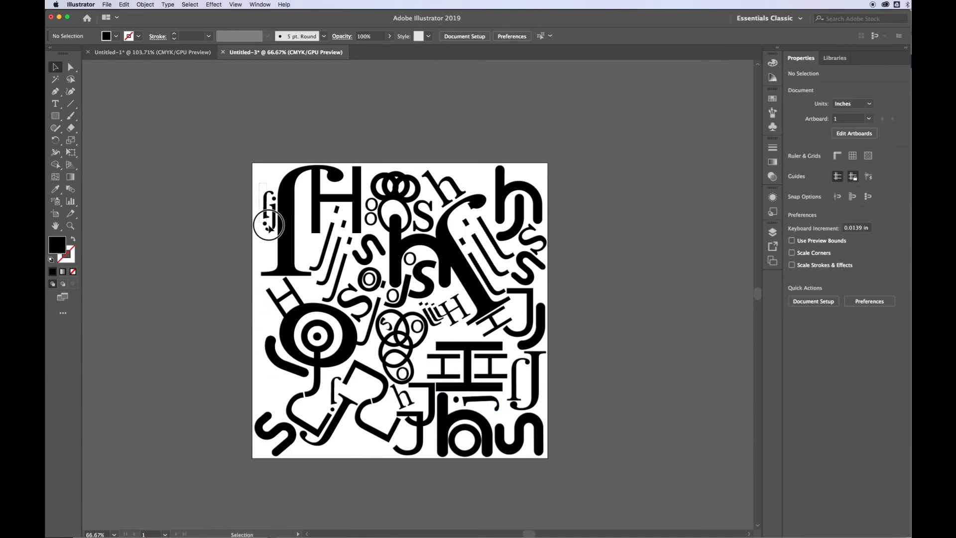
Arrange the small serif j pair and its copy one above the other beside the stem of the large upper-left J
{"action": "left_click", "coordinate": [276, 238]}
{"action": "left_click_drag", "start_coordinate": [267, 189], "coordinate": [266, 191]}
{"action": "key", "text": "super+shift+a"}
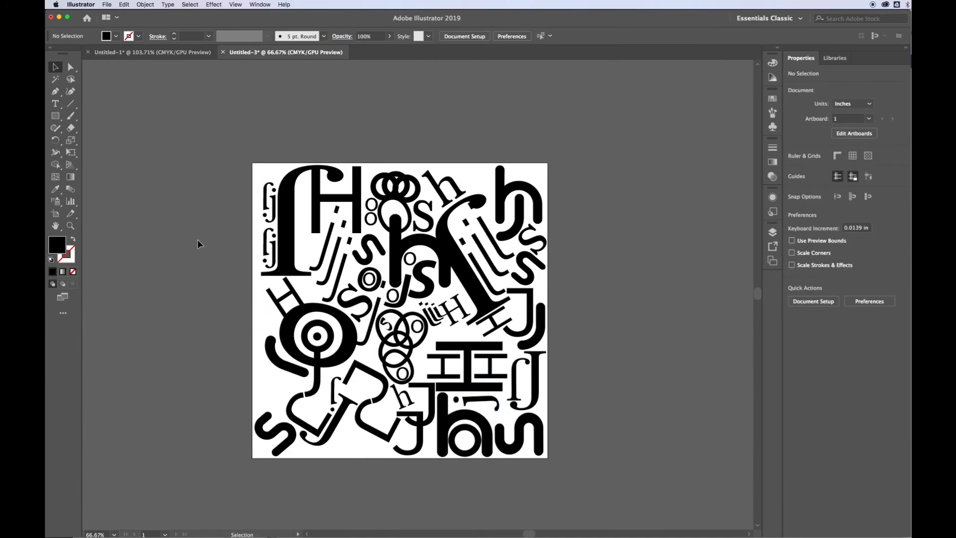
Add a lowercase serif o, scale and rotate it, and place it with a copy inside the curves of the lower J's
{"action": "key", "text": "t"}
{"action": "left_click", "coordinate": [351, 386]}
{"action": "type", "text": "o"}
{"action": "key", "text": "Escape"}
{"action": "left_click_drag", "start_coordinate": [368, 372], "coordinate": [360, 389]}
{"action": "left_click_drag", "start_coordinate": [380, 421], "coordinate": [375, 414]}
{"action": "left_click_drag", "start_coordinate": [379, 345], "coordinate": [400, 399]}
{"action": "key", "text": "super+shift+a"}
Place more copies of the serif o around the lower-left J's, beside the tilted H, and next to the top serif h
{"action": "left_click_drag", "start_coordinate": [357, 395], "coordinate": [381, 425]}
{"action": "left_click_drag", "start_coordinate": [377, 423], "coordinate": [309, 419]}
{"action": "left_click_drag", "start_coordinate": [313, 419], "coordinate": [348, 447]}
{"action": "left_click_drag", "start_coordinate": [348, 447], "coordinate": [267, 330]}
{"action": "left_click_drag", "start_coordinate": [267, 329], "coordinate": [477, 187]}
{"action": "left_click", "coordinate": [551, 185]}
Add a lowercase s in Stencil Std Bold, scale it down to 51.82 pt, and place it at the artboard's lower edge beside the serif o
{"action": "key", "text": "t"}
{"action": "left_click", "coordinate": [584, 247]}
{"action": "type", "text": "s"}
{"action": "key", "text": "Escape"}
{"action": "left_click", "coordinate": [480, 36]}
{"action": "scroll", "coordinate": [446, 300], "scroll_direction": "down", "scroll_amount": 15}
{"action": "scroll", "coordinate": [446, 249], "scroll_direction": "down", "scroll_amount": 20}
{"action": "scroll", "coordinate": [457, 308], "scroll_direction": "down", "scroll_amount": 10}
{"action": "left_click", "coordinate": [456, 277]}
{"action": "left_click_drag", "start_coordinate": [600, 214], "coordinate": [274, 370]}
{"action": "left_click_drag", "start_coordinate": [298, 338], "coordinate": [265, 396]}
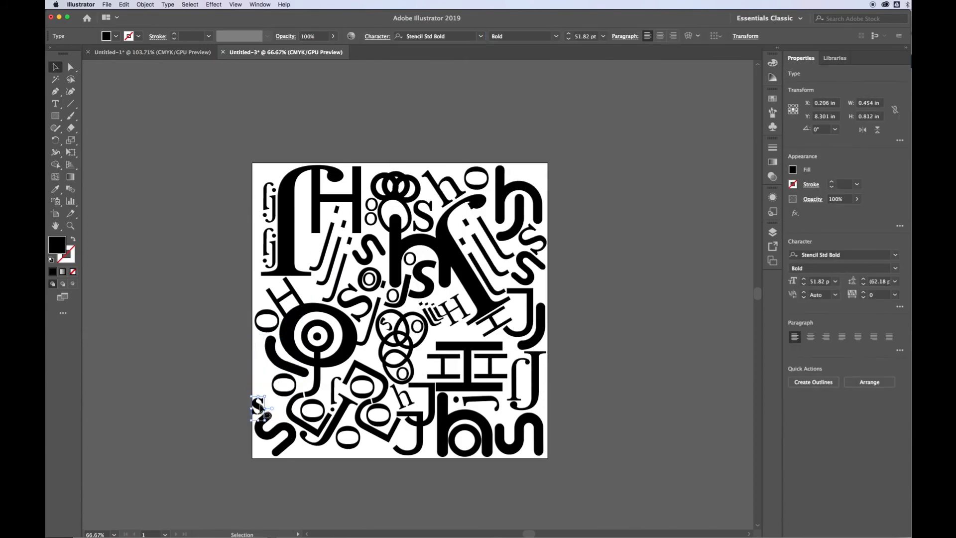
{"action": "left_click_drag", "start_coordinate": [371, 444], "coordinate": [368, 446]}
Place a copy of the stencil s beside the large upper-left J's stem and a smaller rotated copy above the upper-right h
{"action": "left_click_drag", "start_coordinate": [307, 250], "coordinate": [307, 251]}
{"action": "left_click_drag", "start_coordinate": [312, 262], "coordinate": [315, 293]}
{"action": "left_click", "coordinate": [326, 280]}
{"action": "left_click_drag", "start_coordinate": [324, 268], "coordinate": [522, 176]}
{"action": "left_click_drag", "start_coordinate": [543, 156], "coordinate": [529, 167]}
{"action": "left_click_drag", "start_coordinate": [520, 176], "coordinate": [518, 177]}
{"action": "left_click", "coordinate": [534, 150]}
Add a capital O in Stencil Std Bold, scale it down, and place it at the artboard's left edge above the lower-left s
{"action": "left_click", "coordinate": [55, 103]}
{"action": "left_click", "coordinate": [577, 232]}
{"action": "type", "text": "J"}
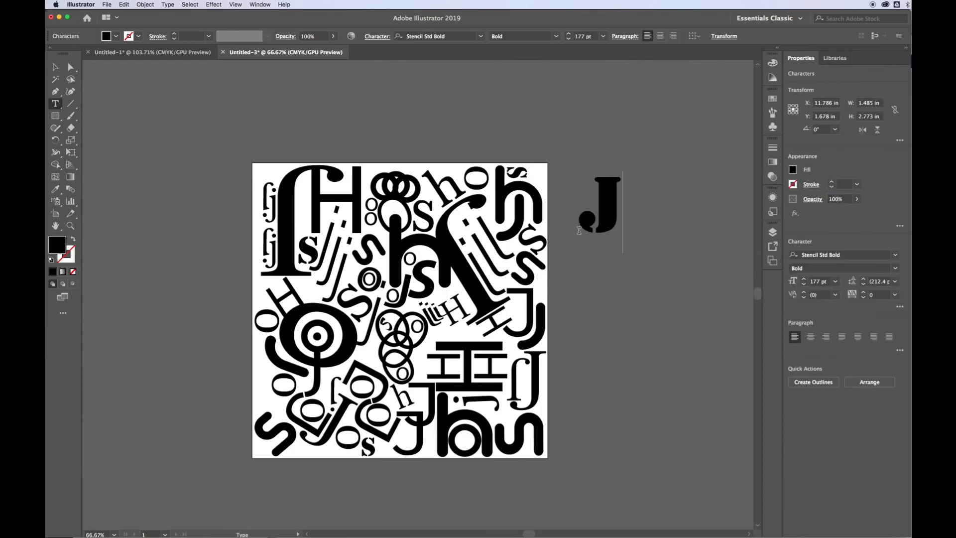
{"action": "key", "text": "BackSpace"}
{"action": "type", "text": "O"}
{"action": "left_click", "coordinate": [55, 66]}
{"action": "left_click_drag", "start_coordinate": [593, 212], "coordinate": [263, 399]}
{"action": "left_click_drag", "start_coordinate": [302, 357], "coordinate": [279, 397]}
Stack three stencil O's in a column above the lower-left s, and place a rotated copy above the stacked H's
{"action": "left_click_drag", "start_coordinate": [269, 415], "coordinate": [274, 365]}
{"action": "left_click_drag", "start_coordinate": [269, 378], "coordinate": [270, 373]}
{"action": "key", "text": "super+d"}
{"action": "left_click", "coordinate": [269, 395], "text": "shift"}
{"action": "left_click", "coordinate": [269, 374], "text": "shift"}
{"action": "left_click_drag", "start_coordinate": [252, 433], "coordinate": [257, 418]}
{"action": "left_click", "coordinate": [236, 382]}
{"action": "left_click_drag", "start_coordinate": [267, 386], "coordinate": [431, 344]}
{"action": "left_click_drag", "start_coordinate": [450, 339], "coordinate": [425, 152]}
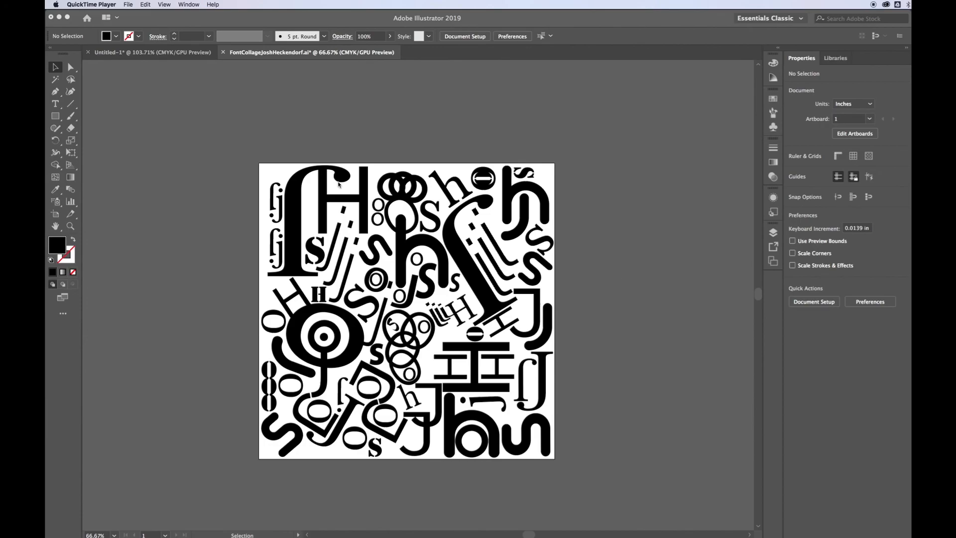
Save the collage as an Adobe Illustrator (ai) file in Creative Cloud Files, replacing the existing file and using the Illustrator CC version
{"action": "left_click", "coordinate": [139, 22]}
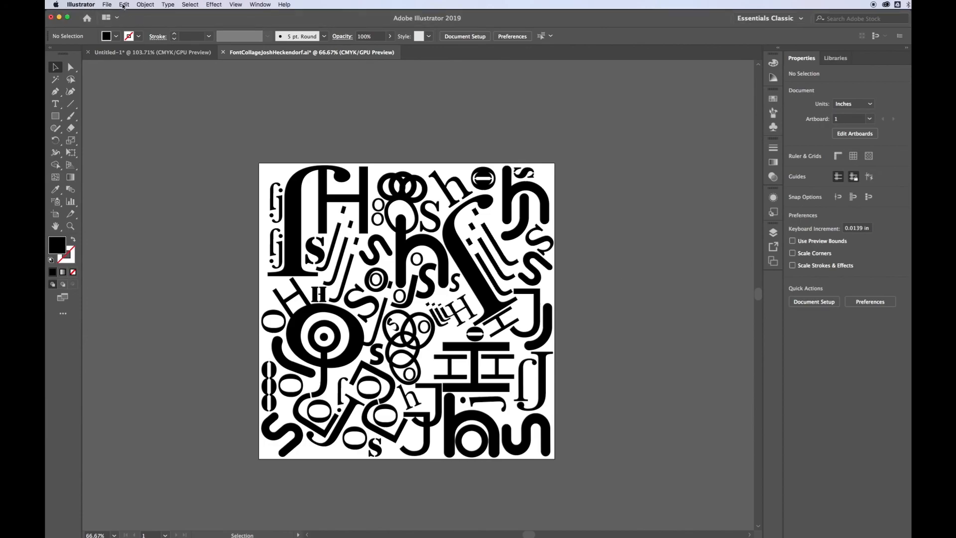
{"action": "left_click", "coordinate": [107, 5]}
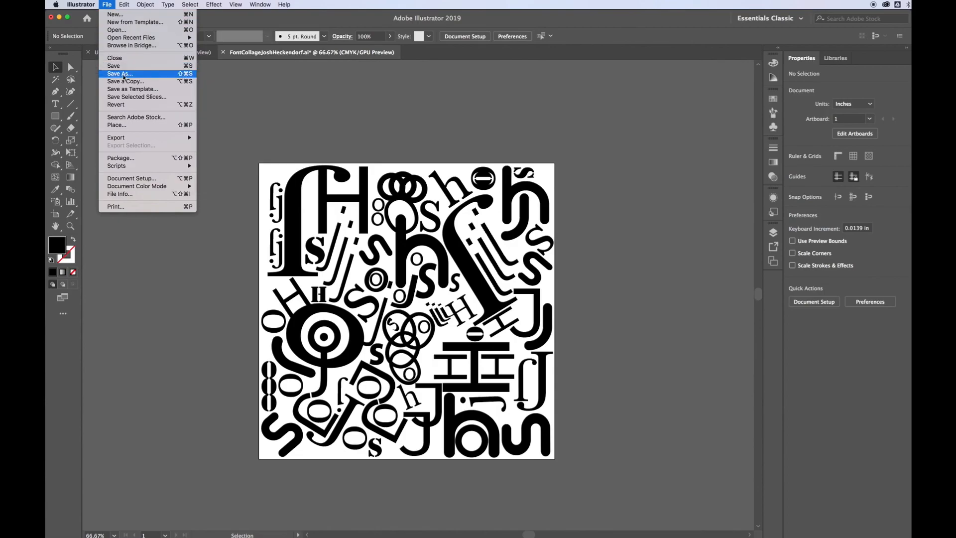
{"action": "left_click", "coordinate": [124, 75]}
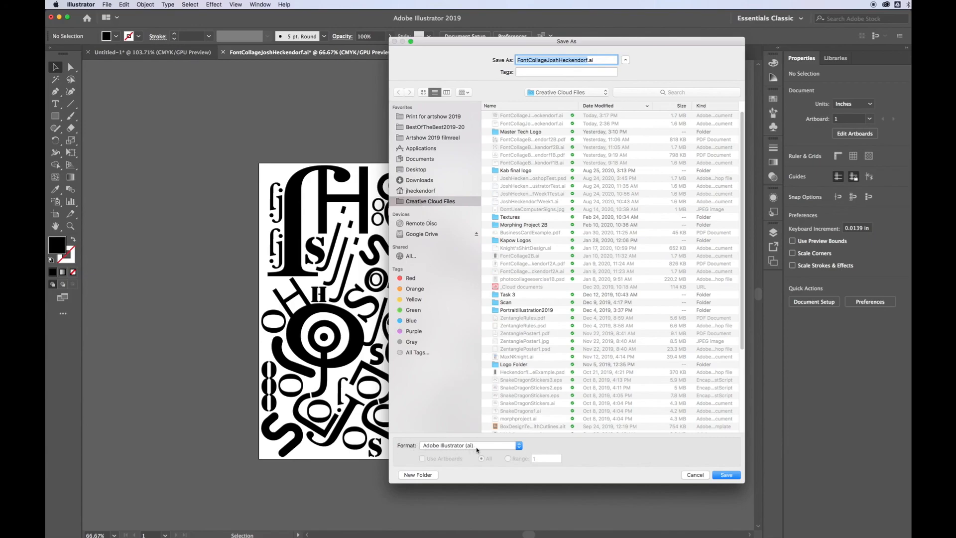
{"action": "left_click", "coordinate": [735, 477]}
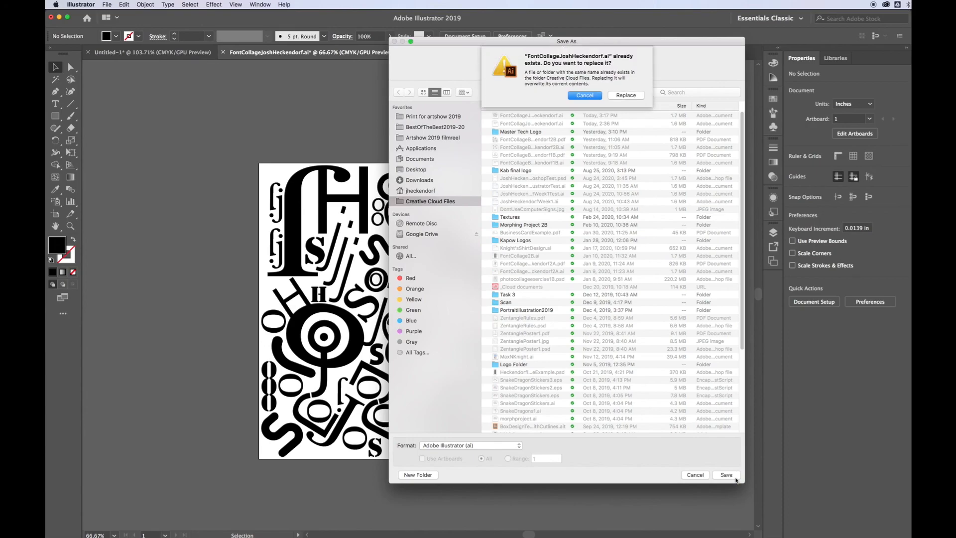
{"action": "left_click", "coordinate": [626, 96]}
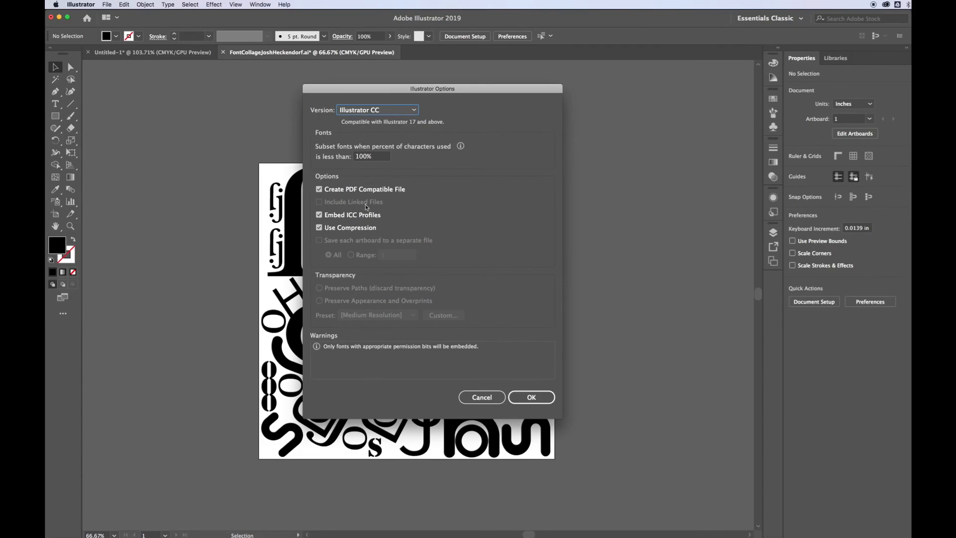
{"action": "left_click", "coordinate": [537, 400]}
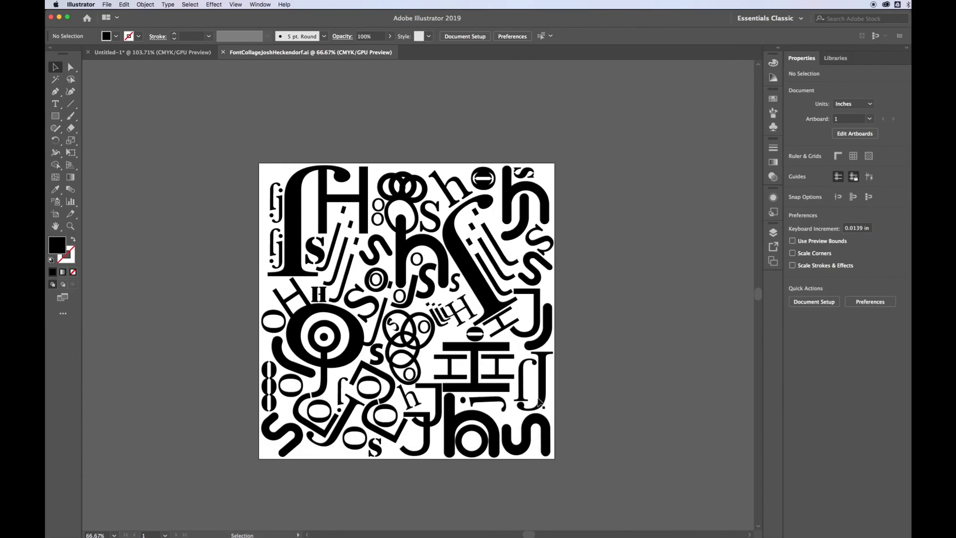